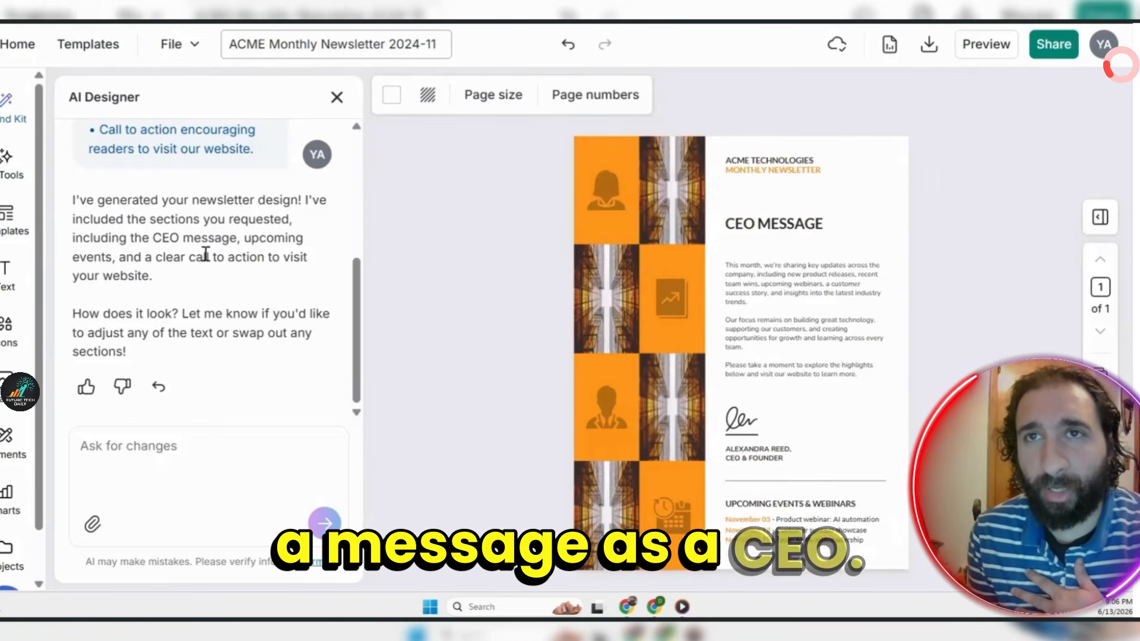
Review the AI Designer's reply about the newsletter, preview the full page, and check its page thumbnail.
scroll(205, 254, up, 4)
scroll(205, 254, down, 2)
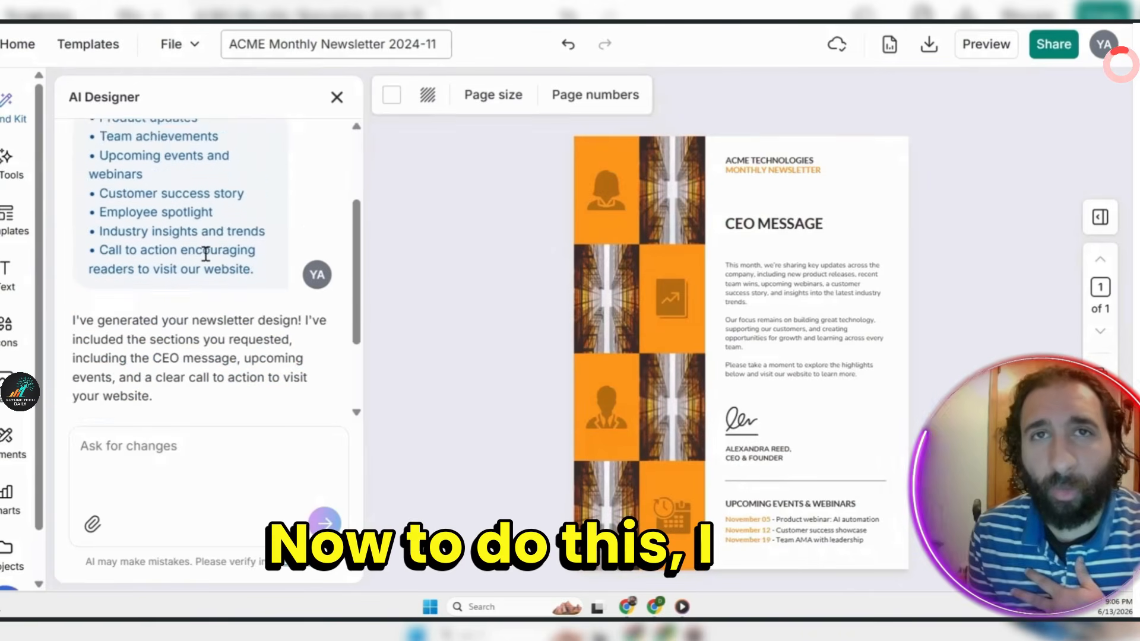
scroll(205, 254, down, 3)
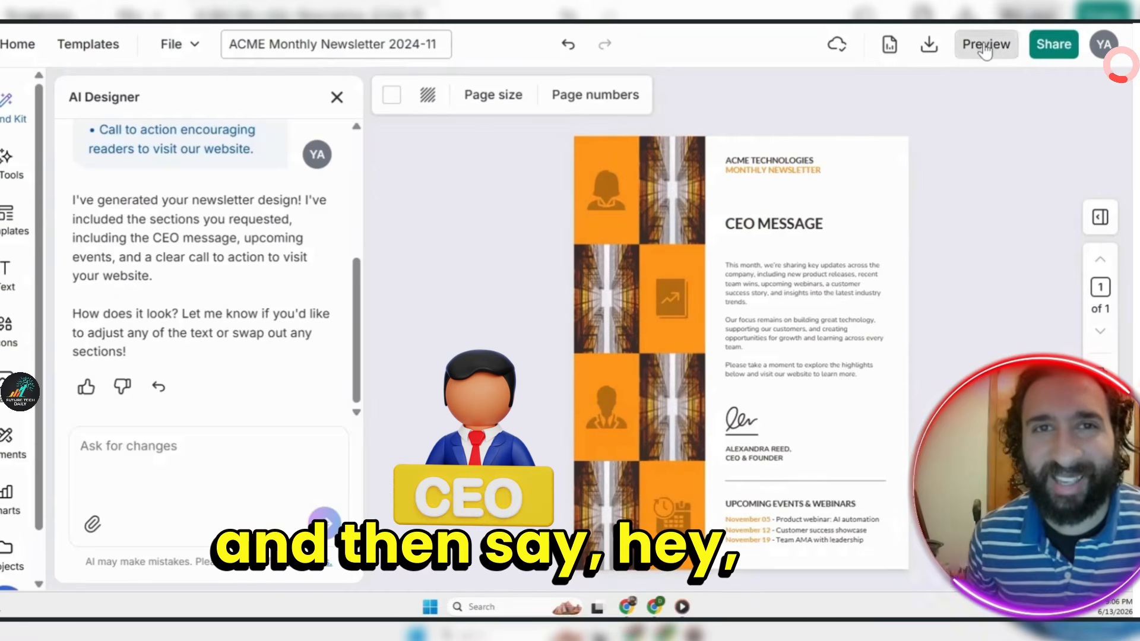
click(985, 45)
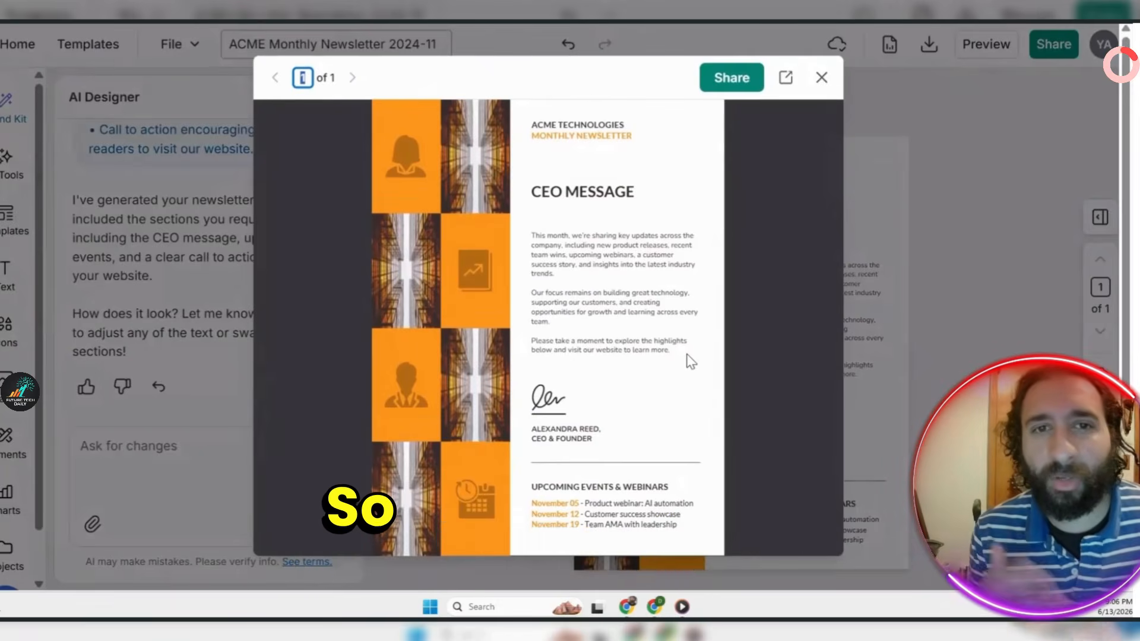
click(822, 83)
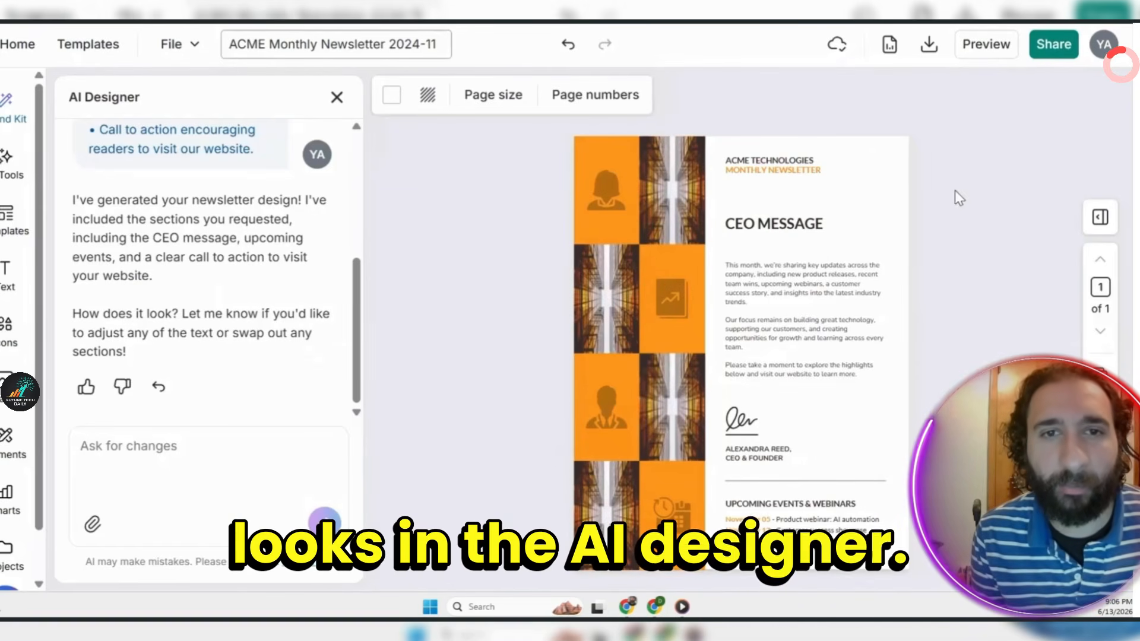
click(1100, 219)
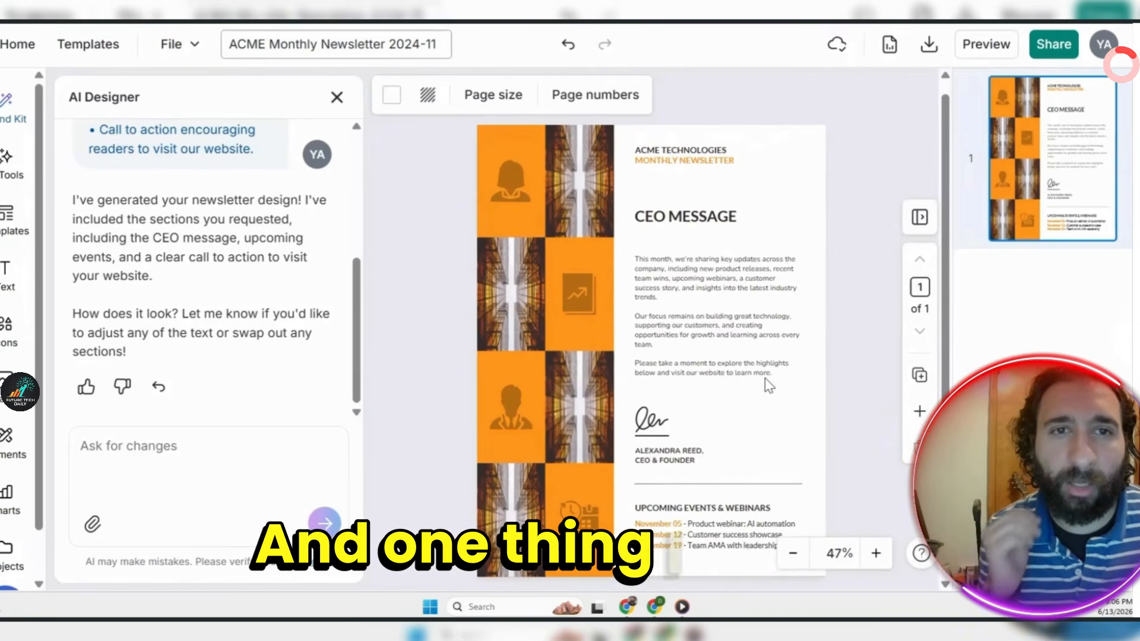
click(919, 217)
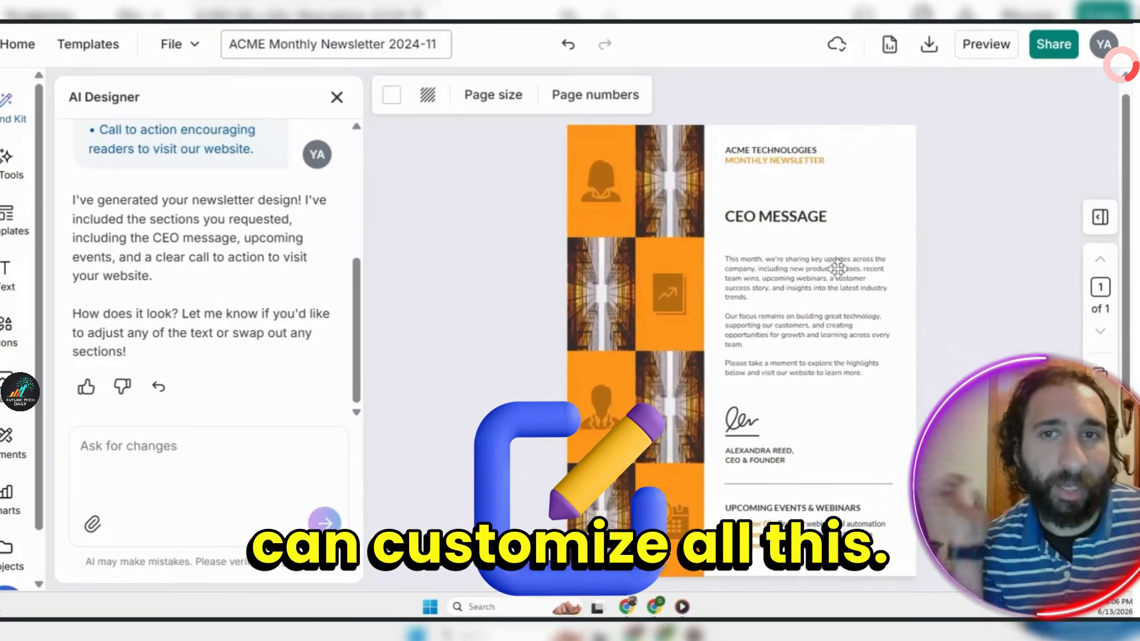
Refine the CEO message body with AI, asking it to sound more inspirational and forward-thinking while maintaining a professional tone.
click(780, 298)
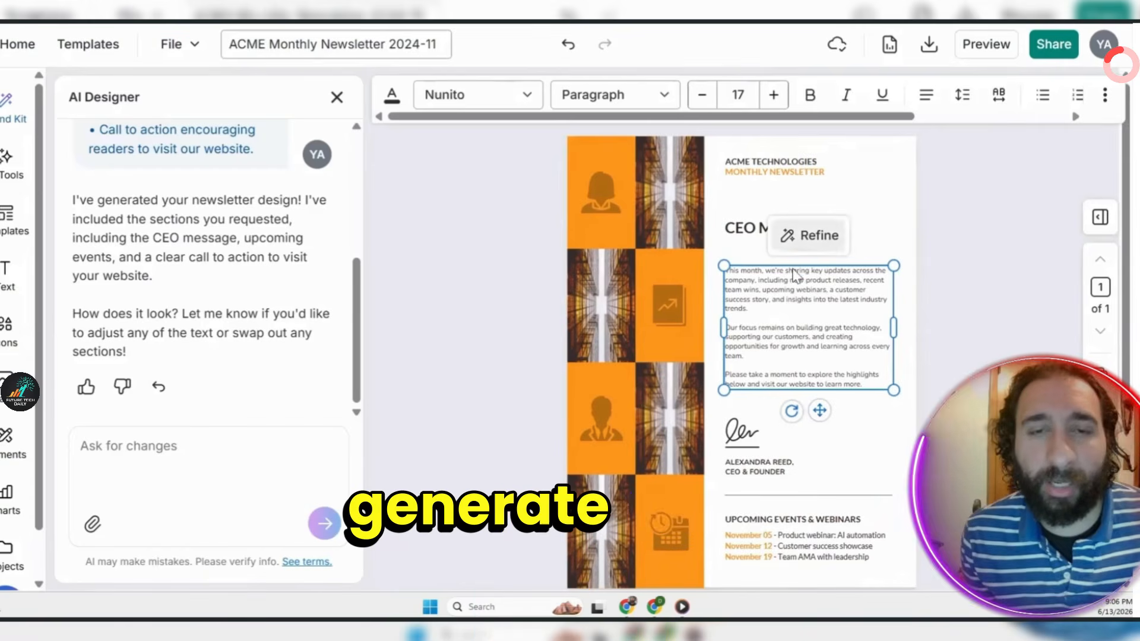
click(816, 248)
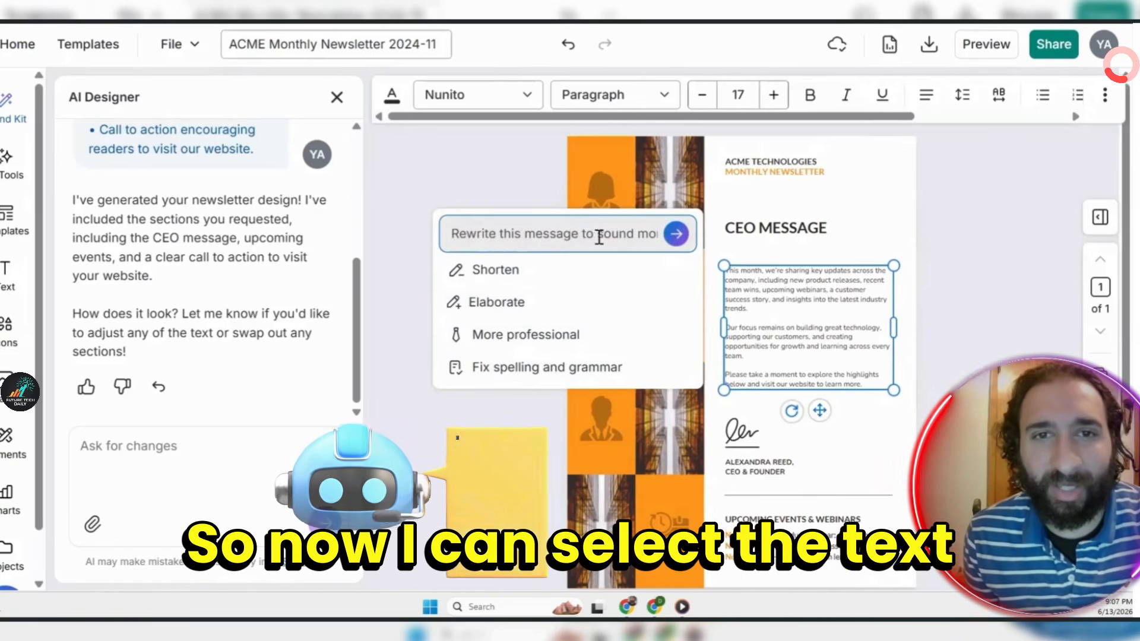
scroll(612, 237, right, 3)
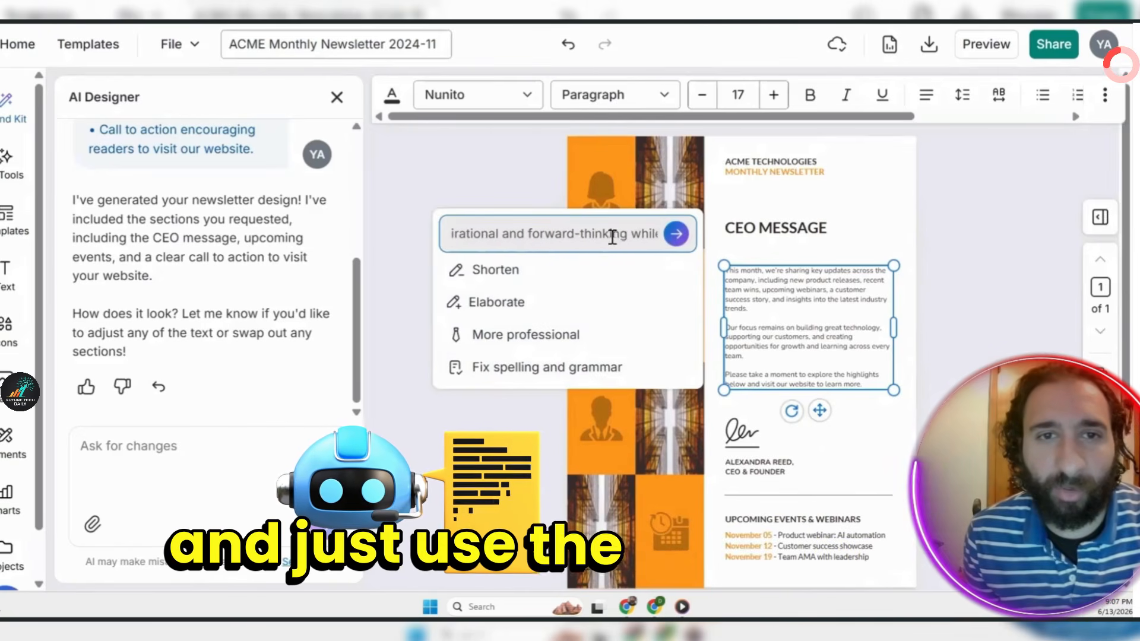
click(675, 234)
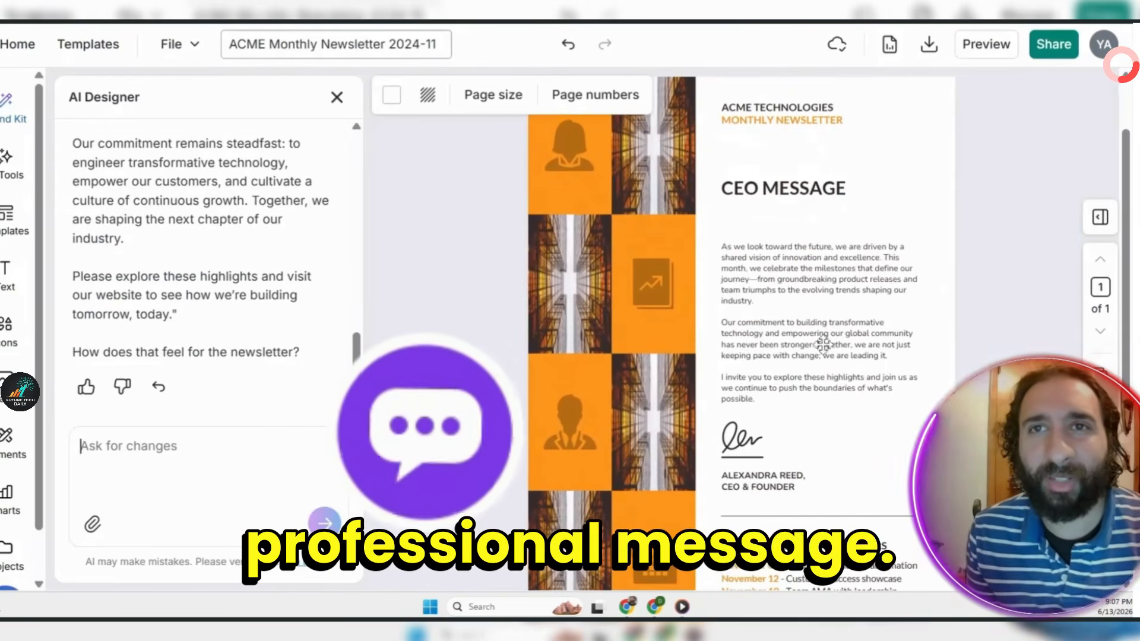
Inspect the rewritten CEO message on the page and read back through the AI Designer conversation.
click(808, 291)
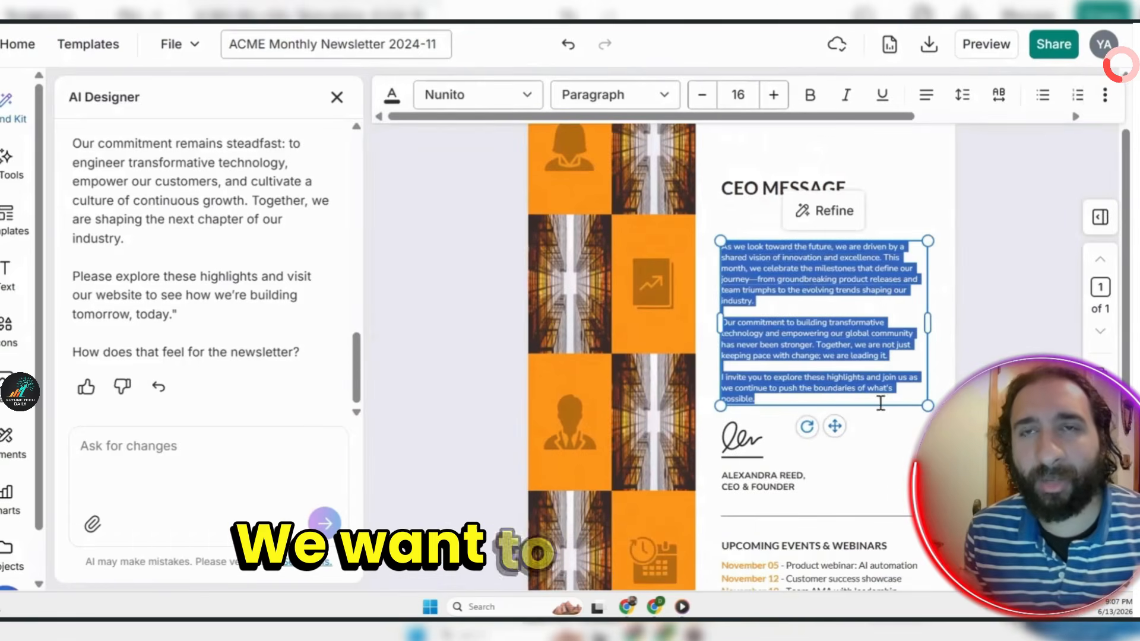
click(887, 456)
scroll(190, 342, up, 10)
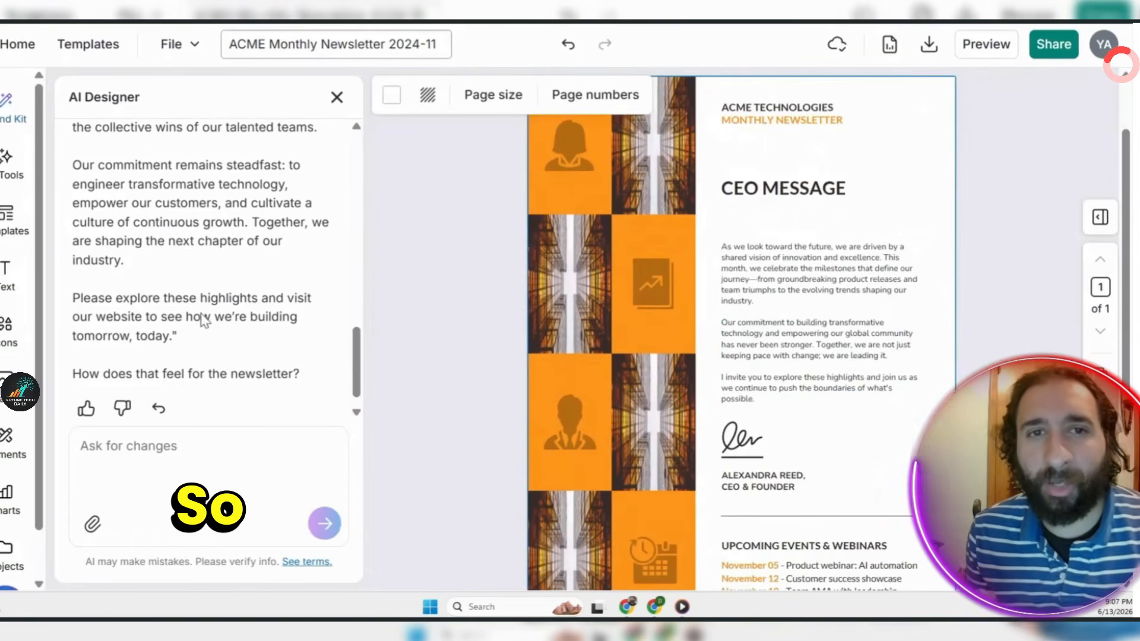
scroll(204, 319, down, 3)
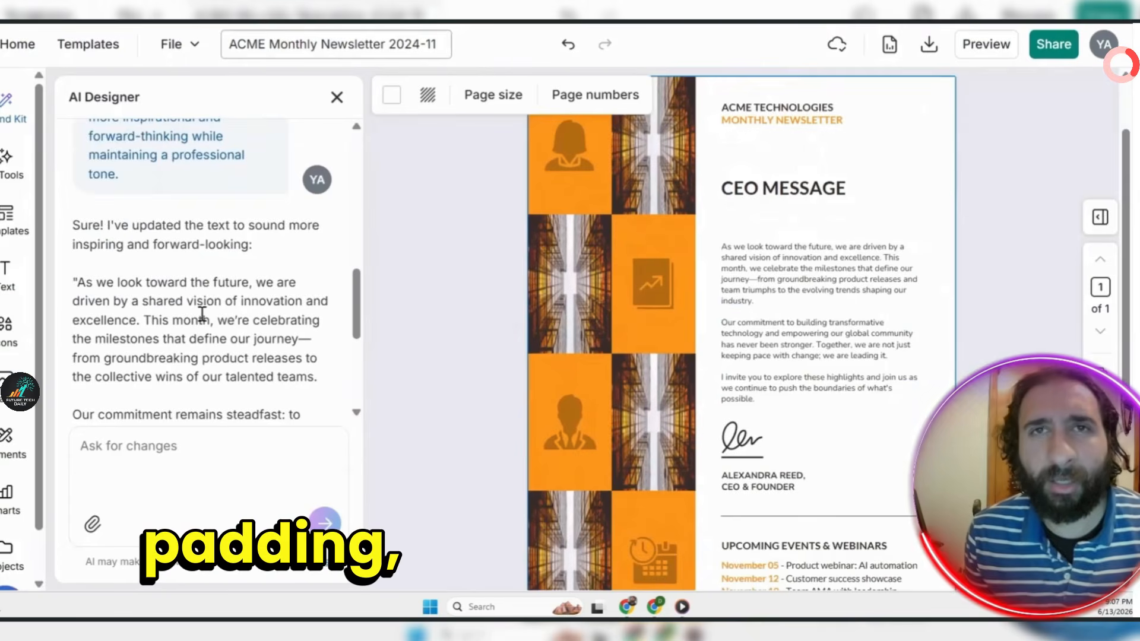
scroll(783, 273, down, 1)
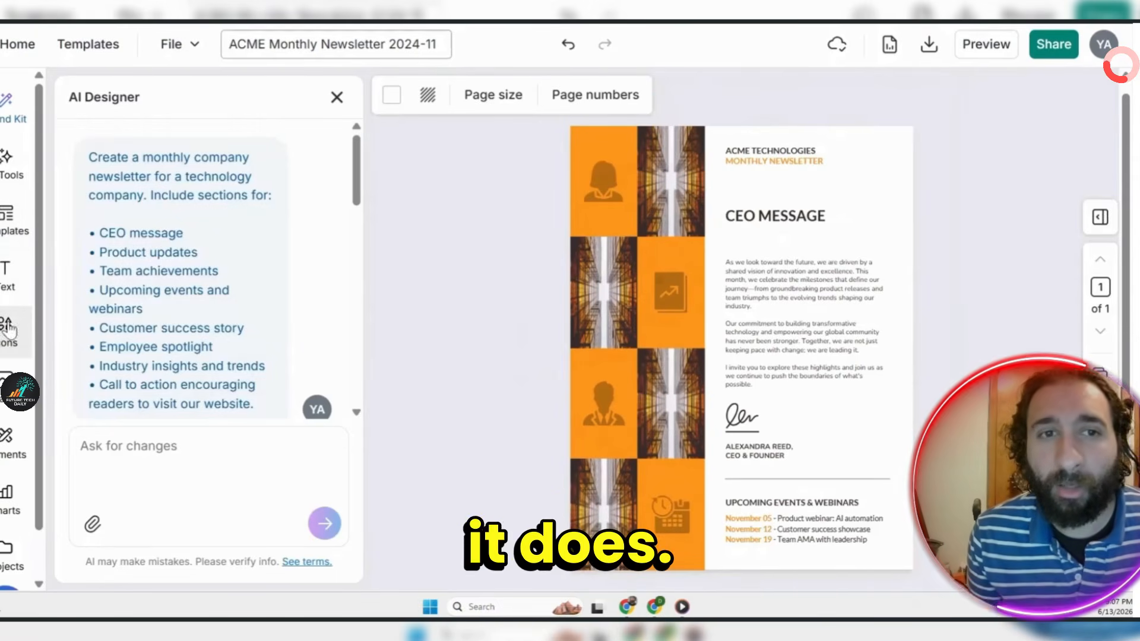
Browse the icon library's categories, from basic shapes and connecting lines through social media and decorative shapes.
click(7, 343)
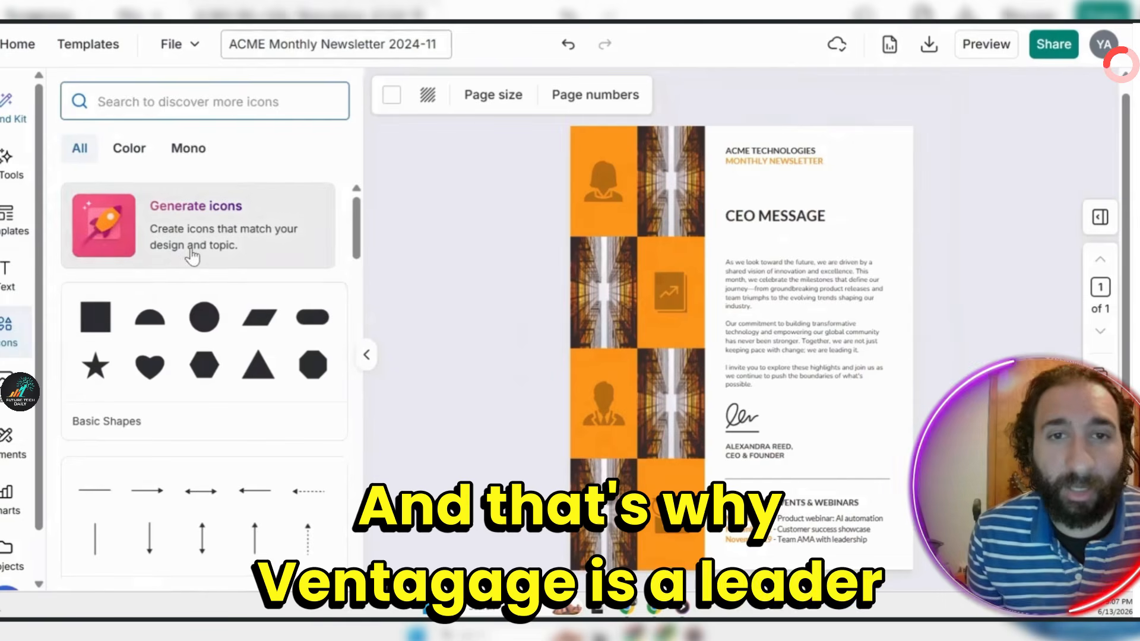
scroll(158, 303, down, 8)
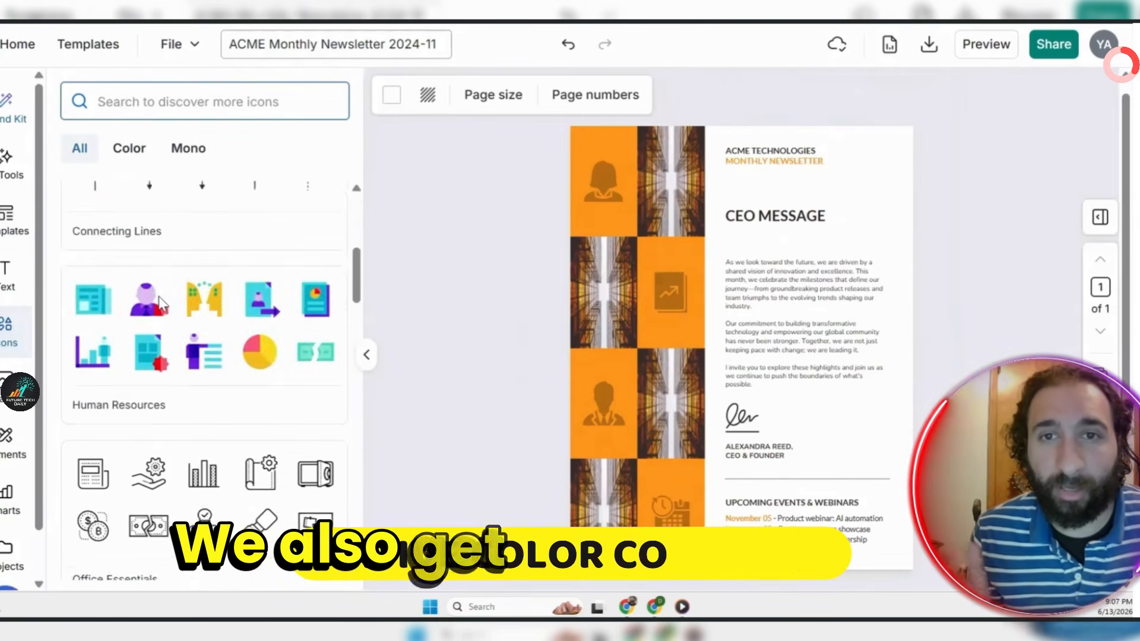
scroll(158, 299, down, 5)
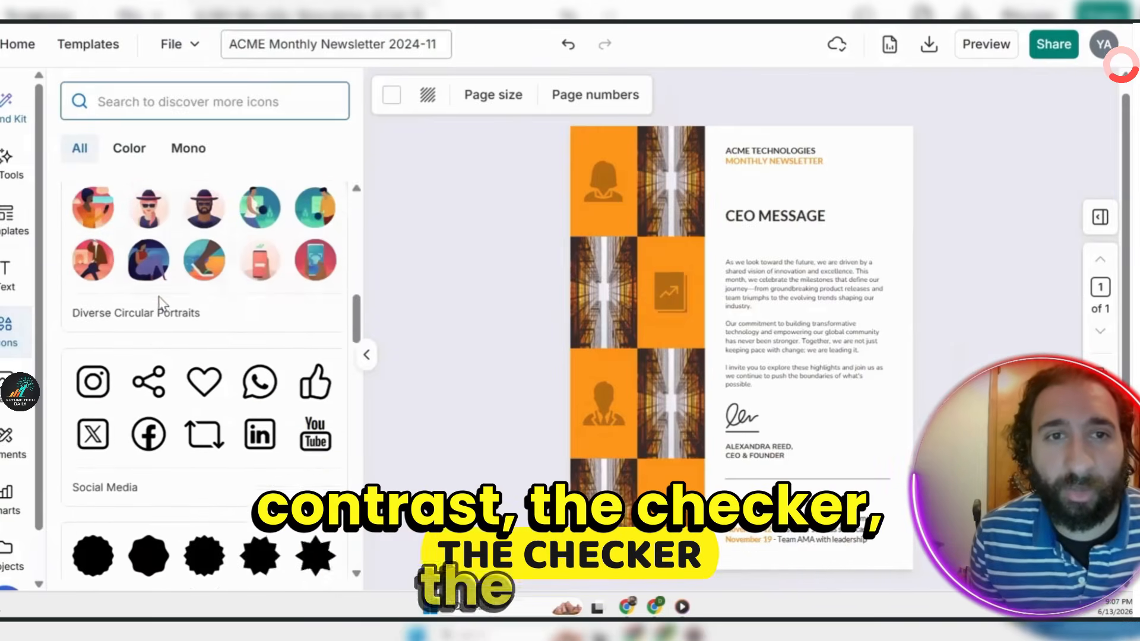
scroll(174, 457, down, 3)
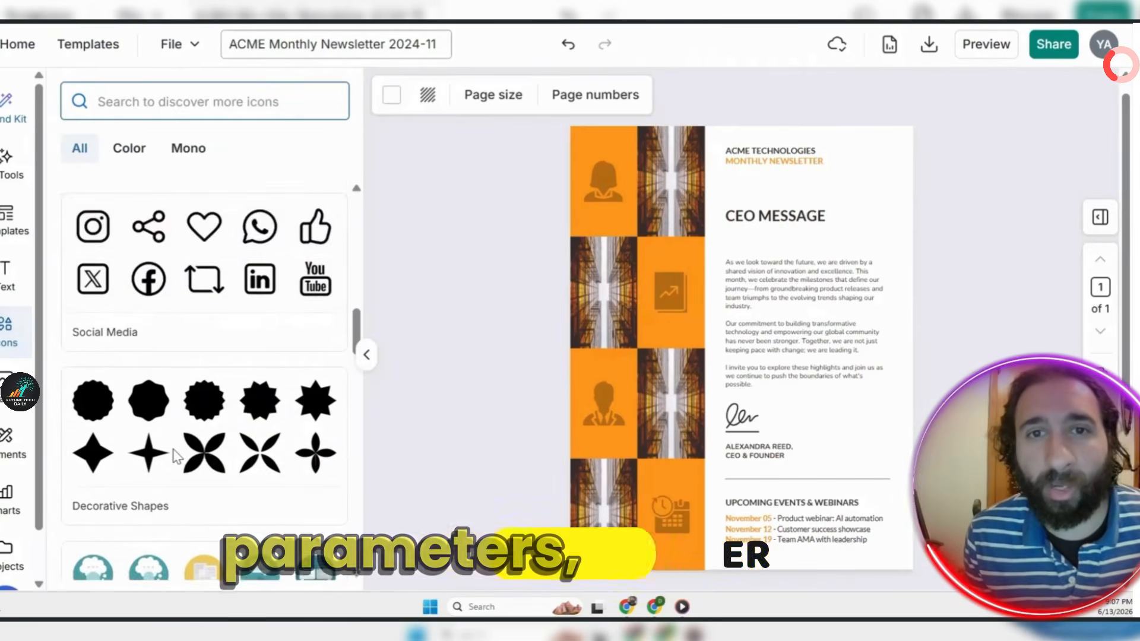
scroll(174, 457, down, 2)
scroll(174, 457, up, 16)
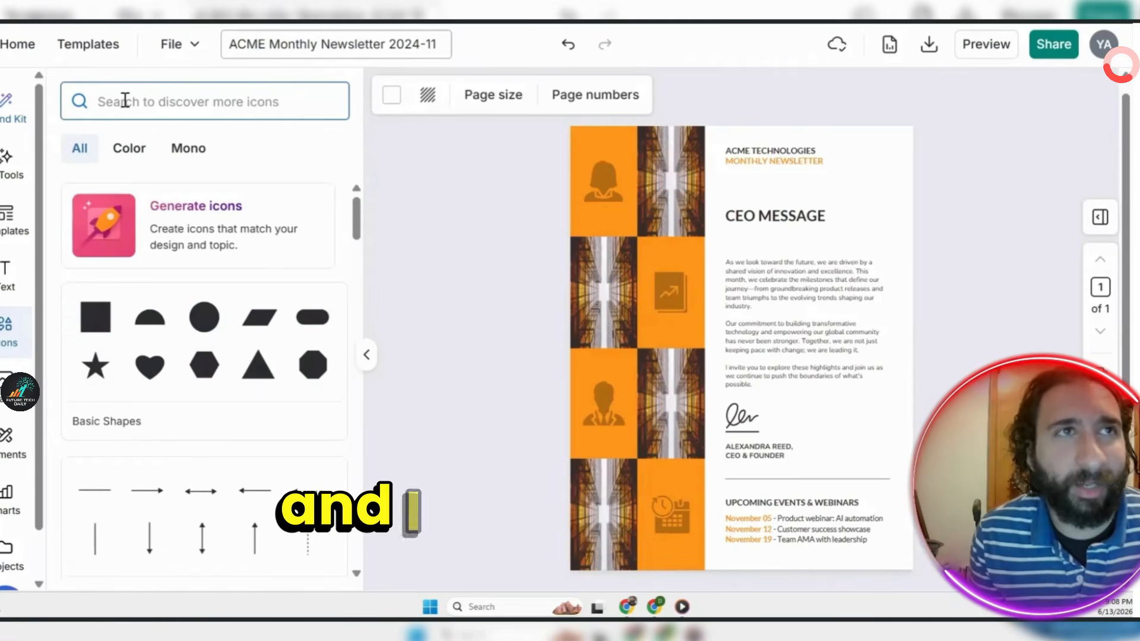
Search the icon library for "cybersecurity" and look through the matching icons.
text(r)
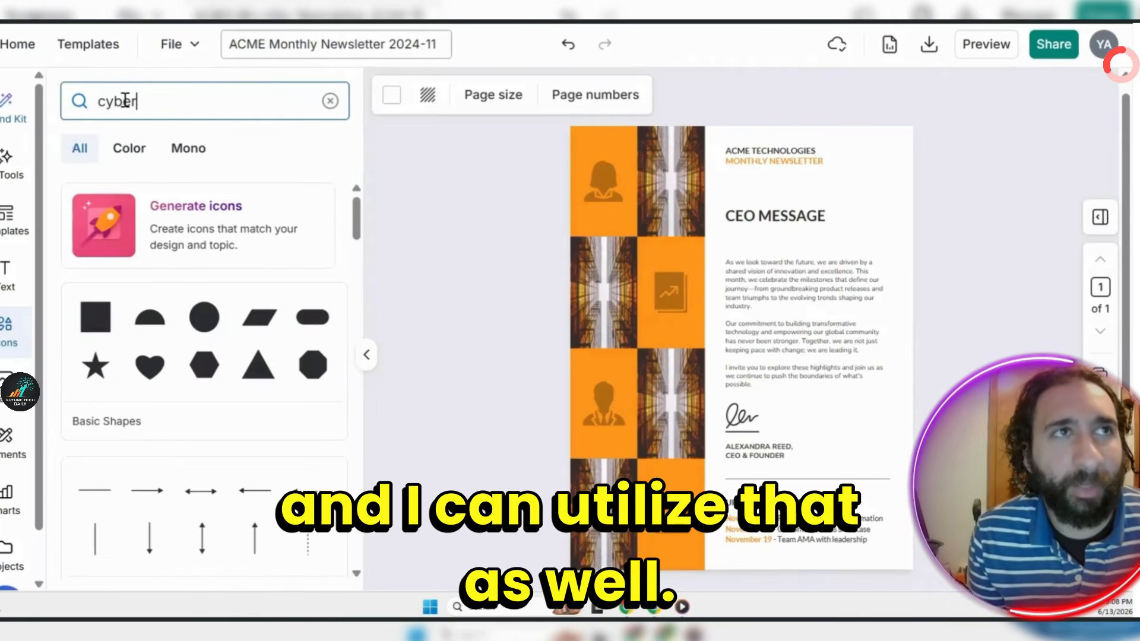
text(security)
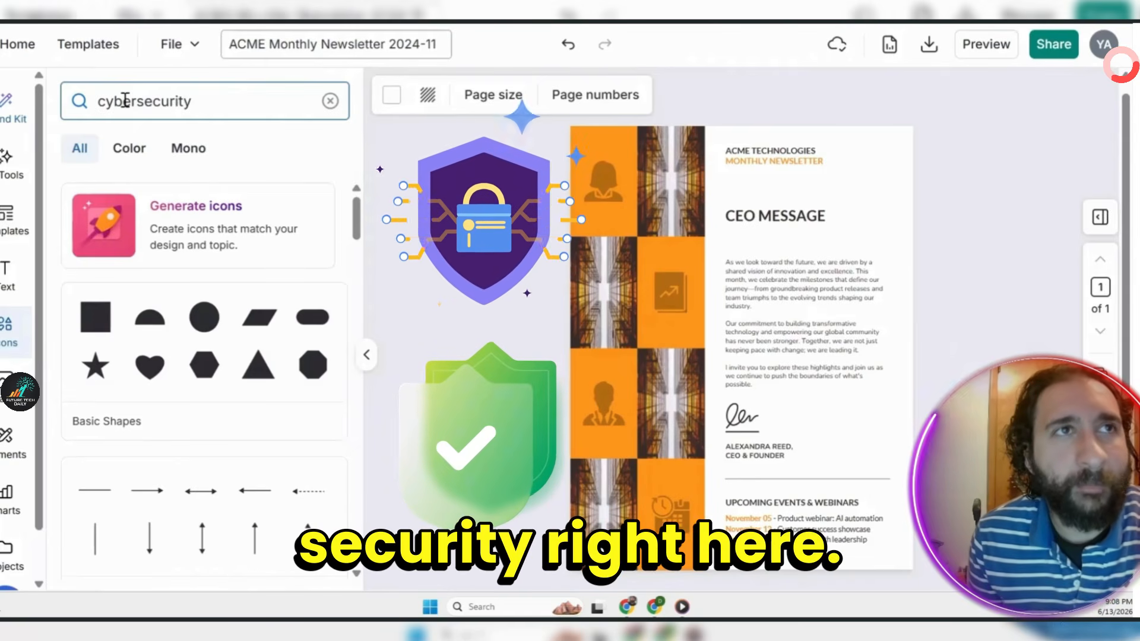
key(Return)
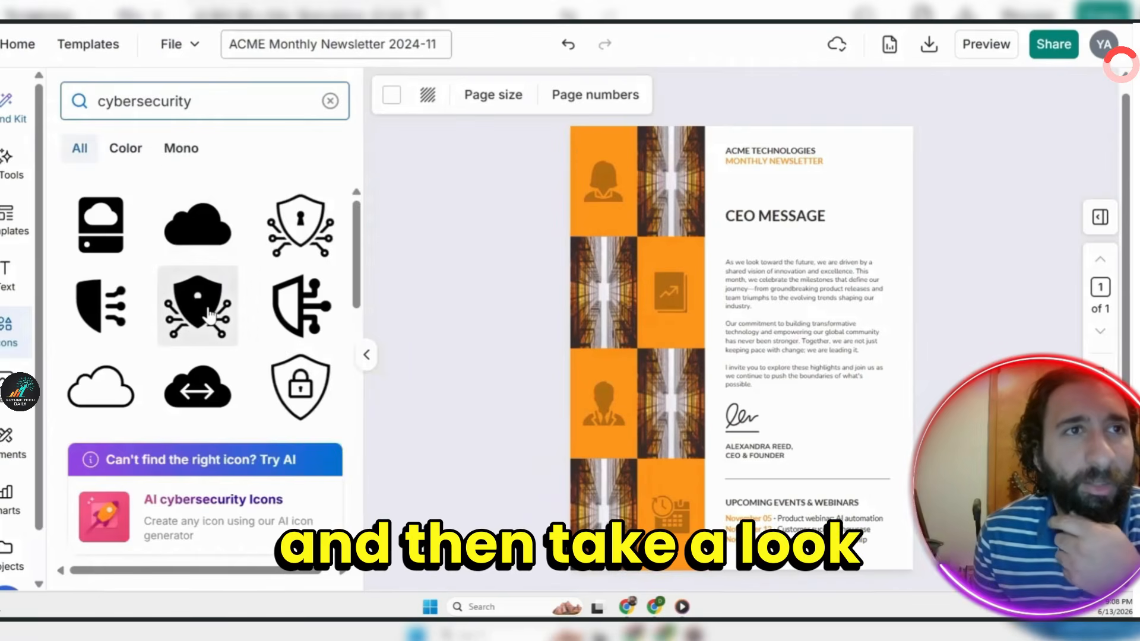
scroll(208, 308, down, 5)
scroll(208, 312, down, 7)
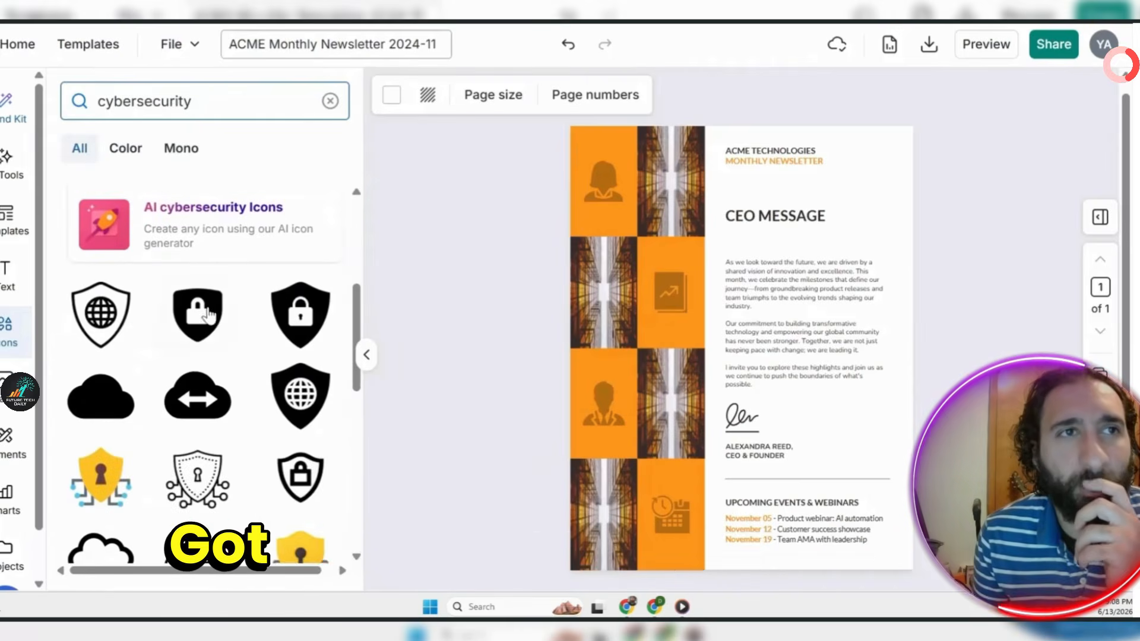
scroll(208, 312, up, 8)
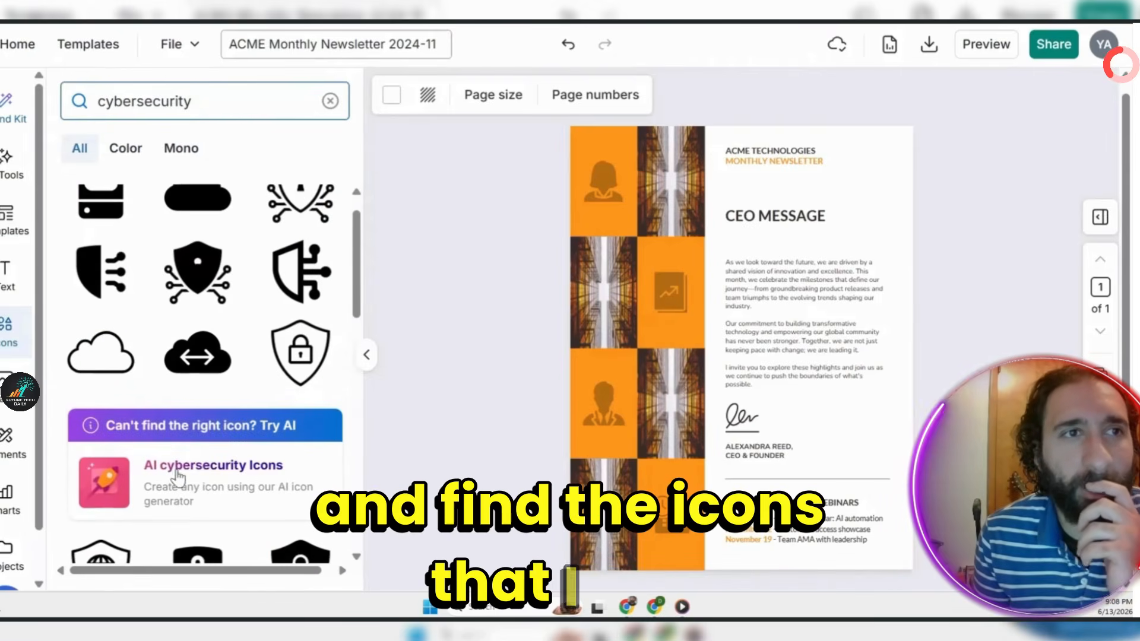
Generate AI icons in the Bold style with the prompt "Create a modern line icon representing AI automation.".
click(178, 475)
click(202, 361)
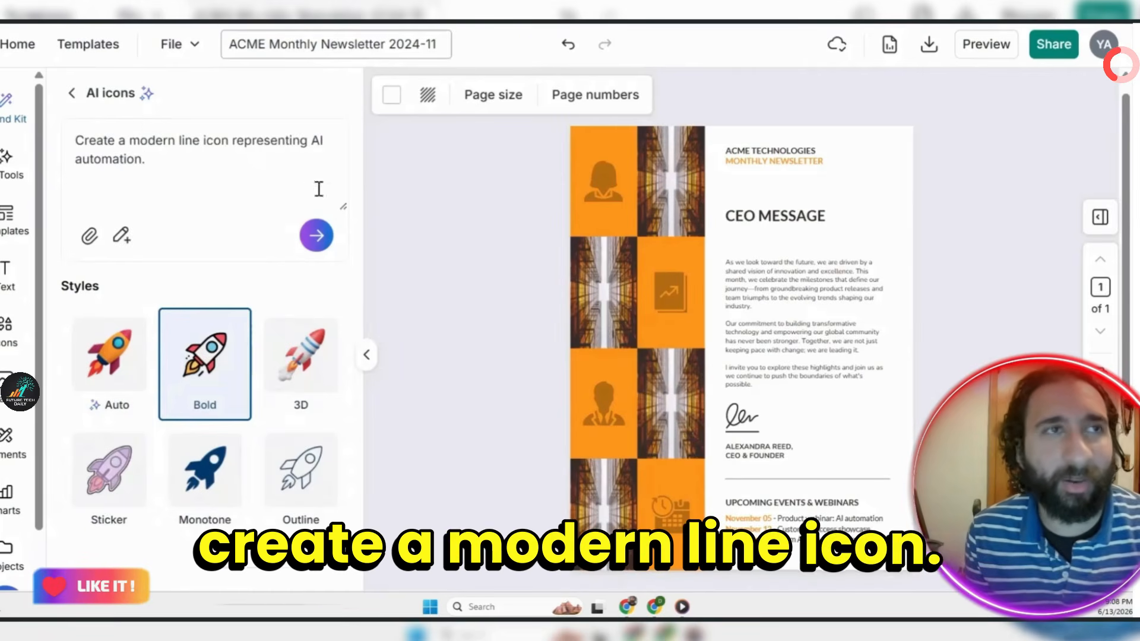
click(316, 233)
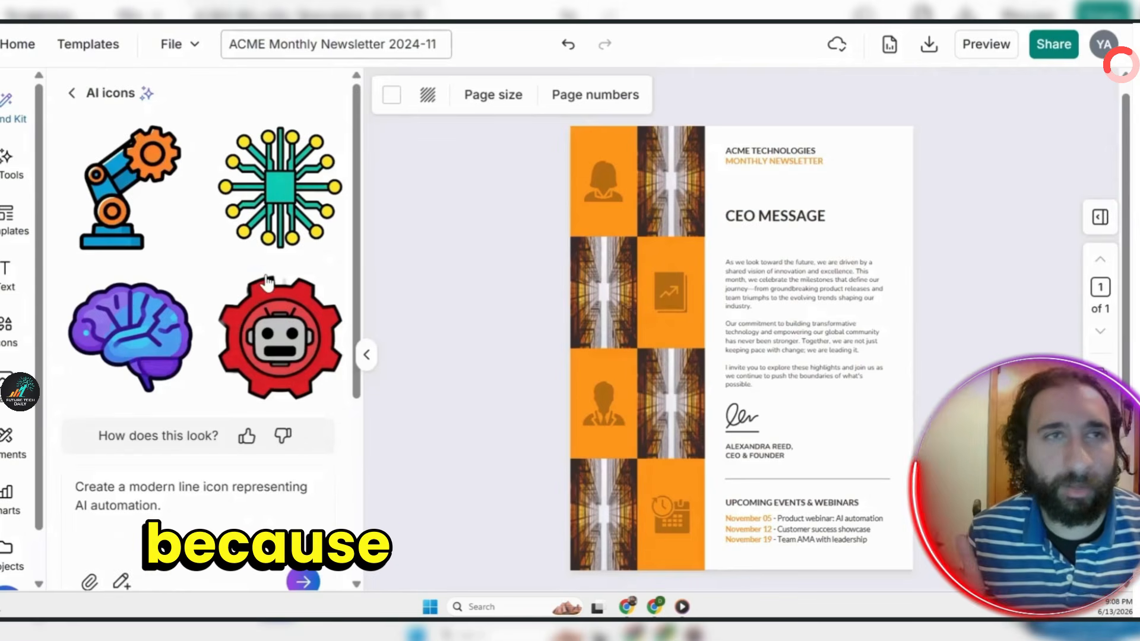
Insert the generated red gear robot icon and shrink it into the upper-right corner of the newsletter page, beside the heading.
scroll(254, 287, down, 1)
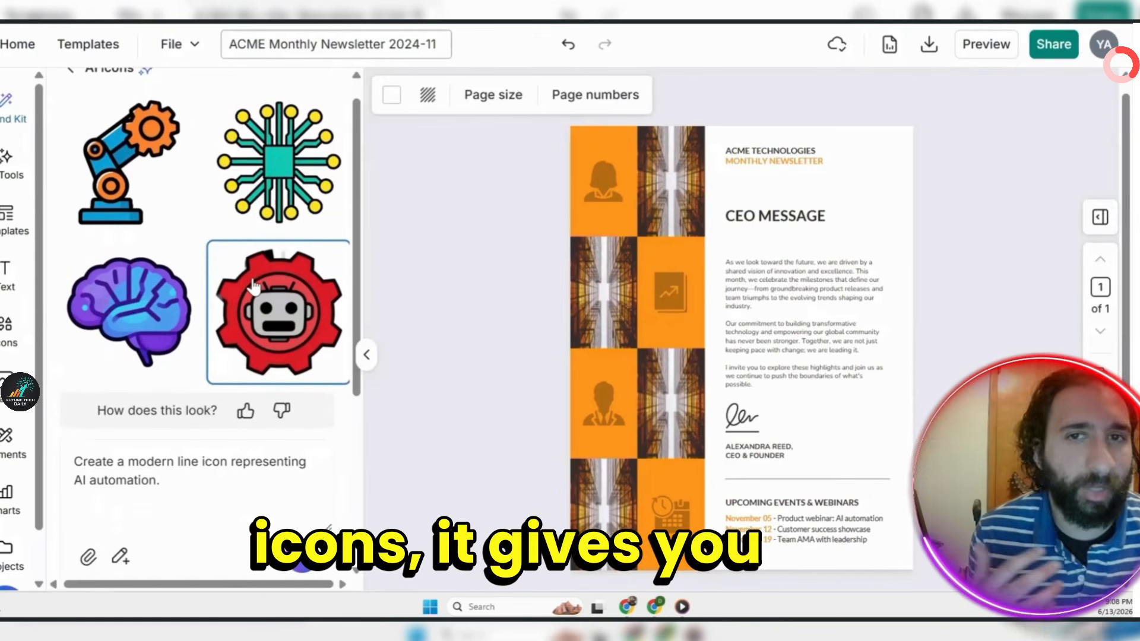
scroll(254, 286, up, 1)
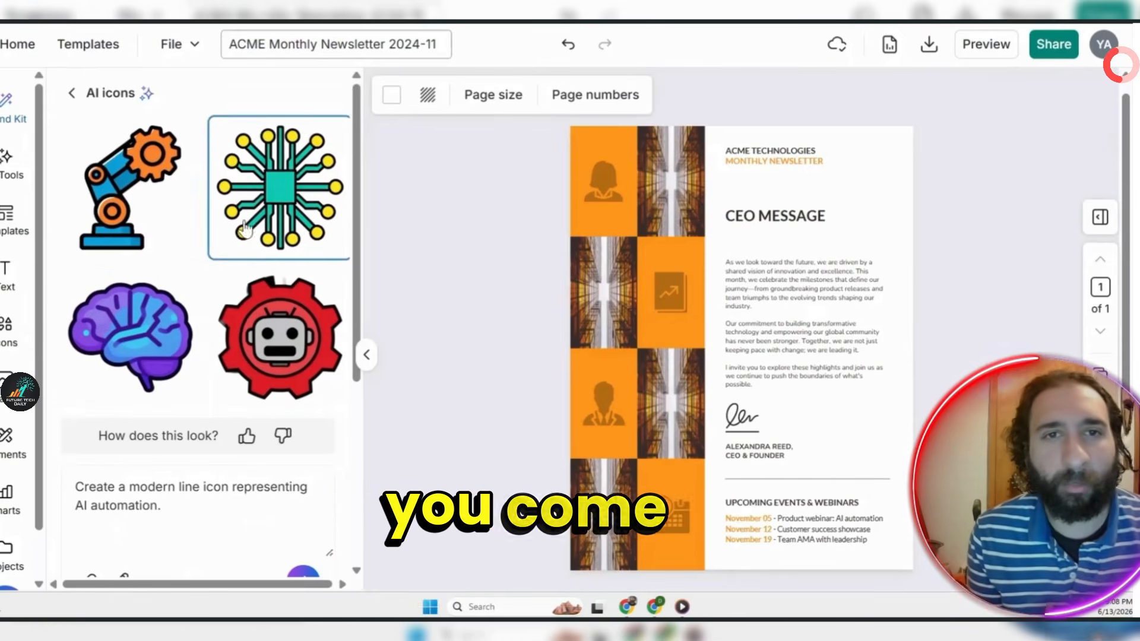
click(267, 324)
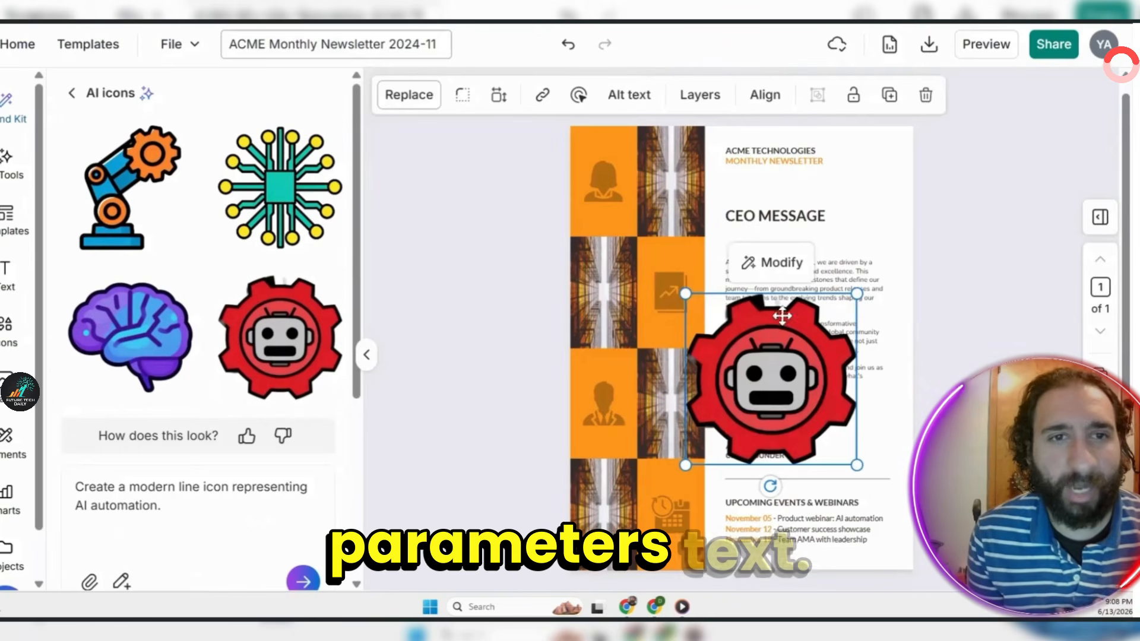
mouse_move(683, 293)
mouse_down()
mouse_move(792, 400)
mouse_move(865, 280)
mouse_move(873, 181)
mouse_move(888, 162)
mouse_up()
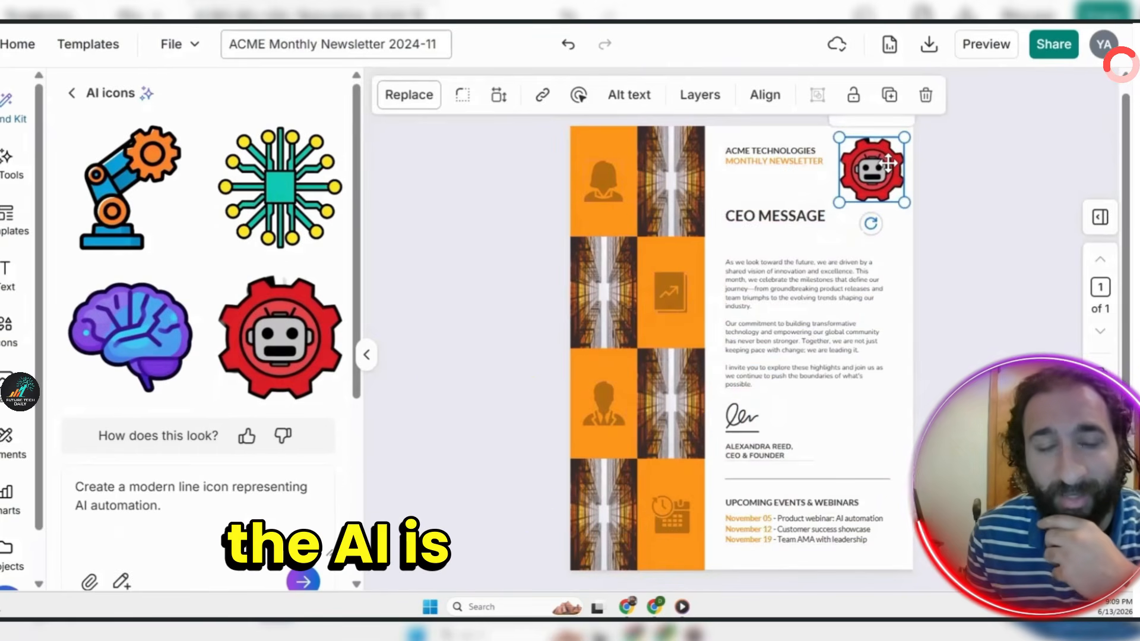
Modify the gear robot icon with the AI prompt "change the color to match primary orange color of the newsletter" and select the recolored icon.
click(871, 126)
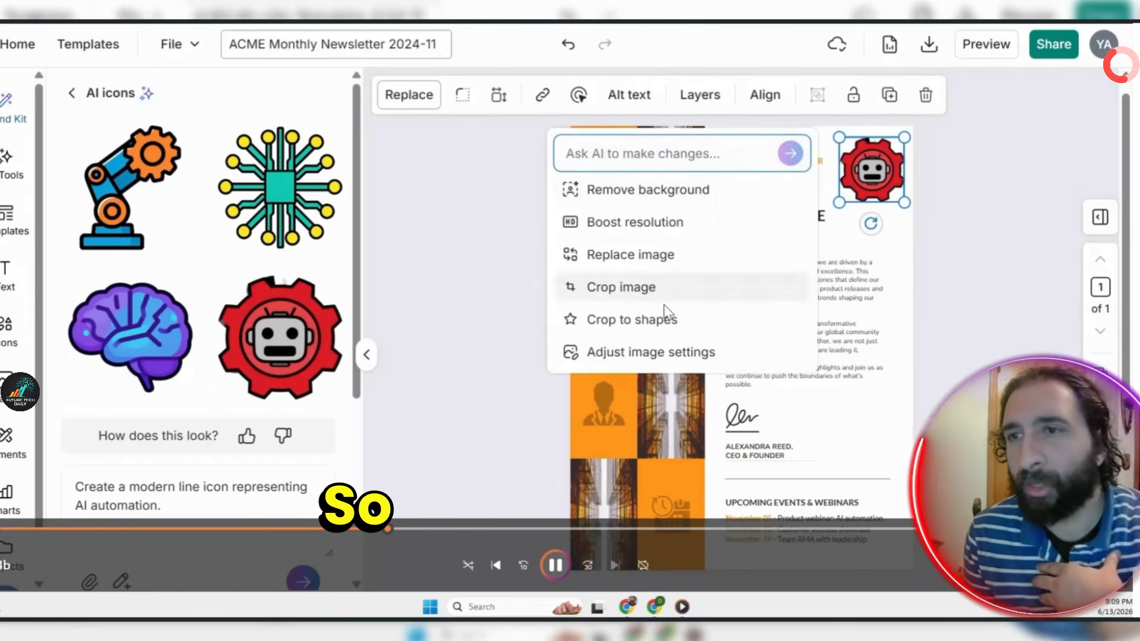
key(ctrl+v)
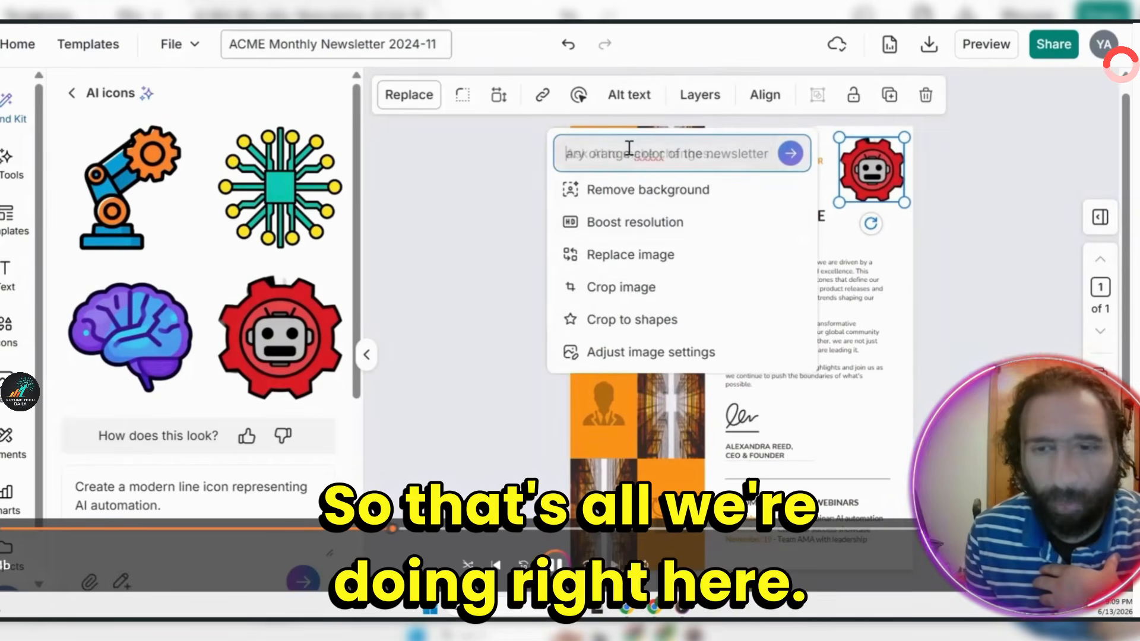
scroll(629, 148, left, 2)
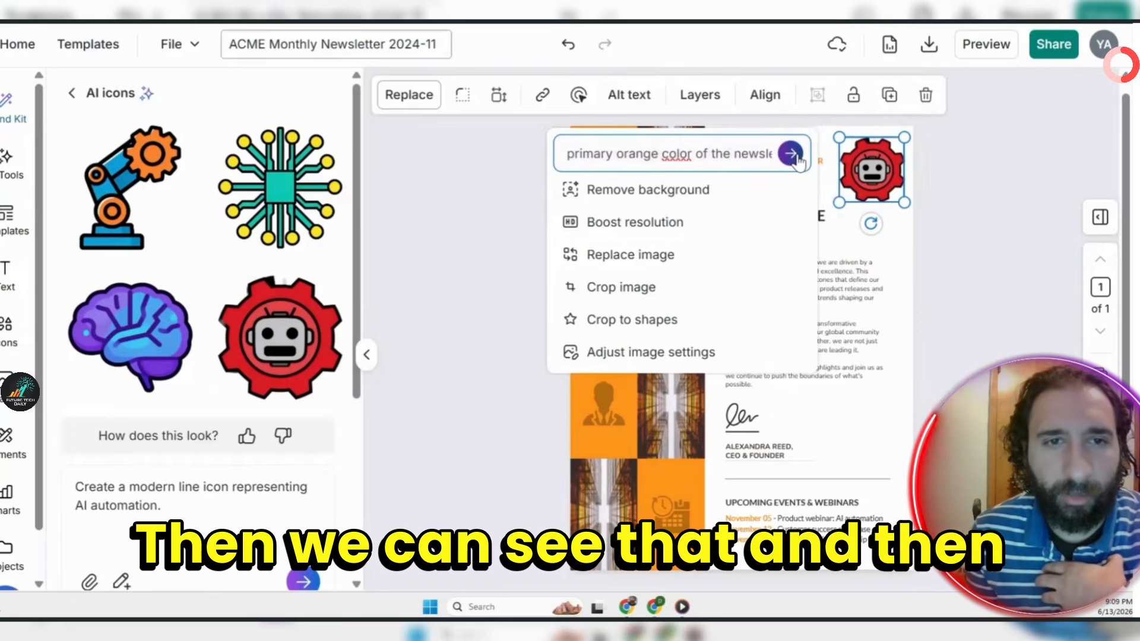
click(793, 155)
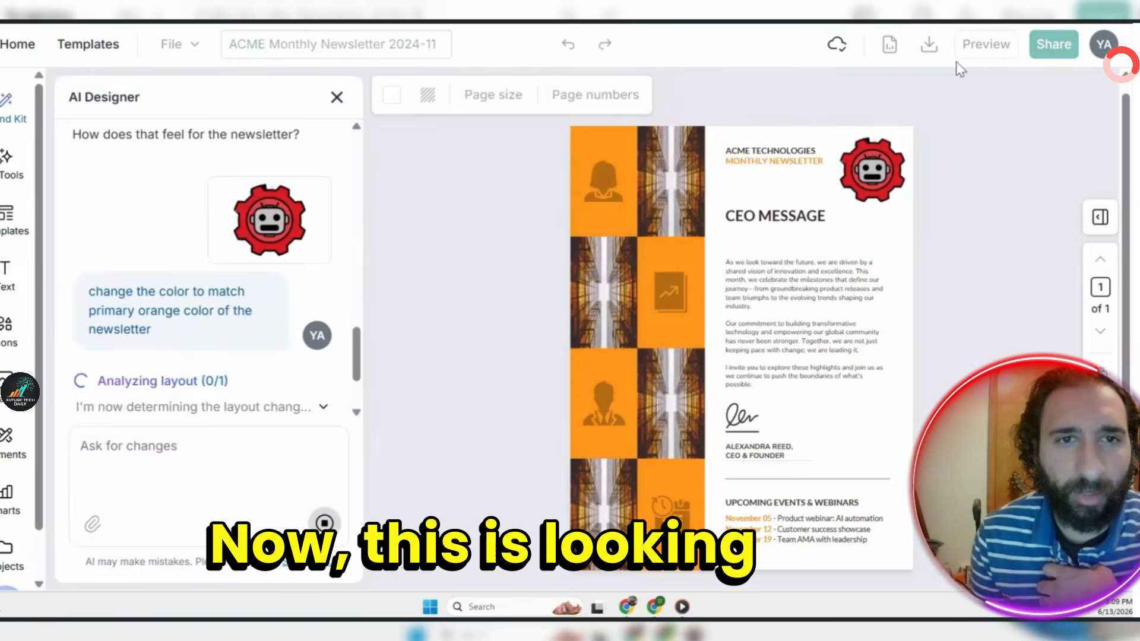
click(717, 181)
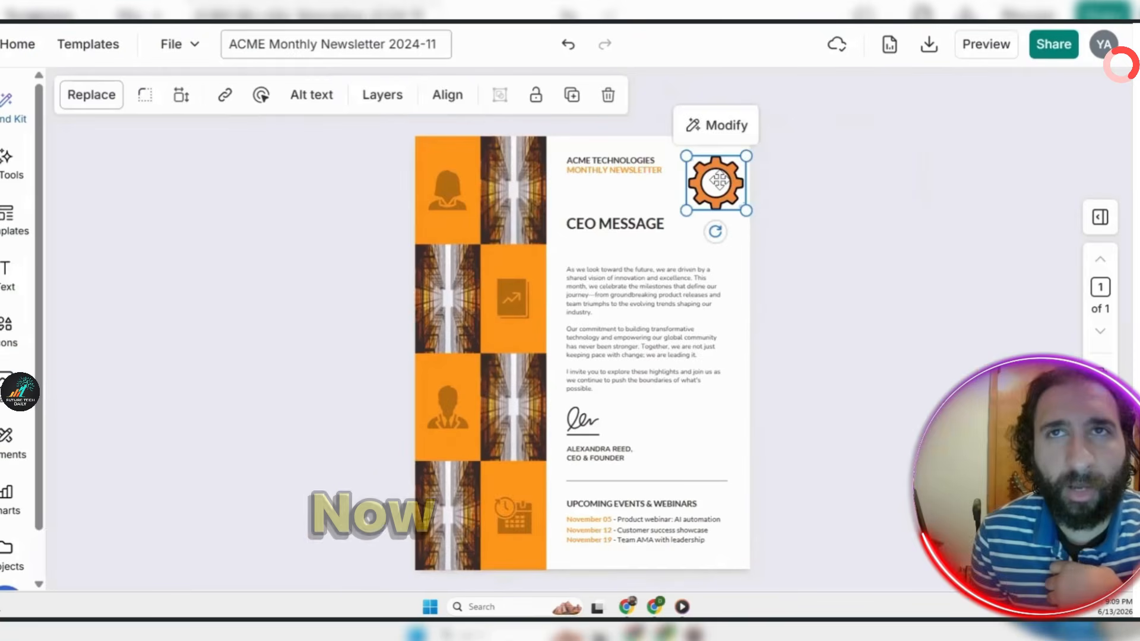
Shrink the orange gear icon slightly in the newsletter's upper-right corner, beside the masthead heading.
mouse_move(686, 155)
mouse_down()
mouse_move(677, 150)
mouse_move(690, 159)
mouse_up()
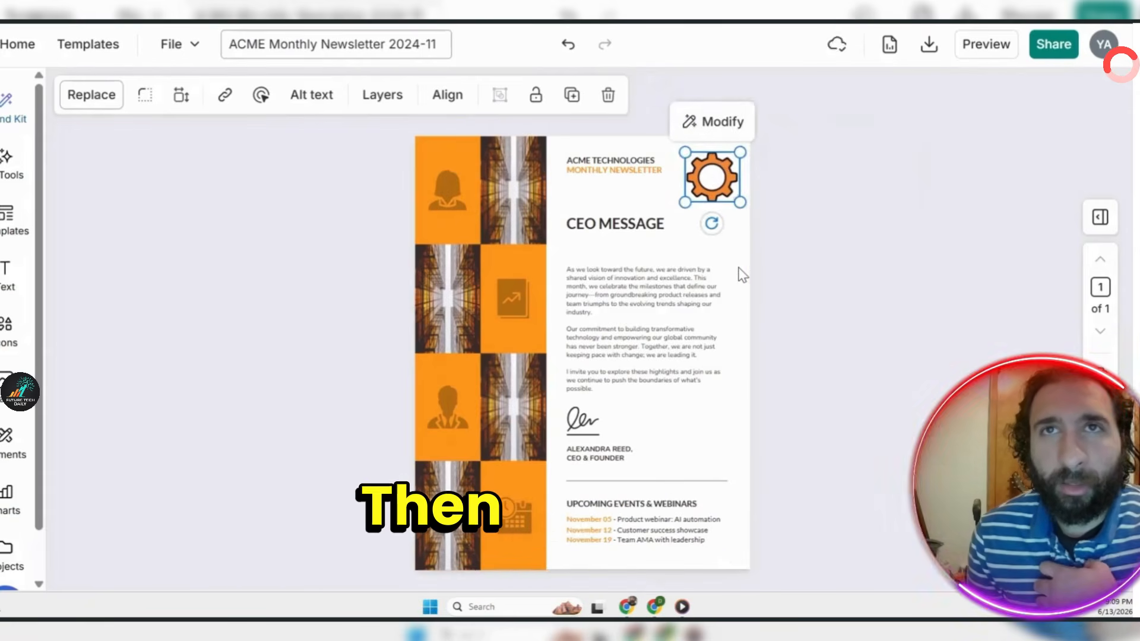
click(740, 270)
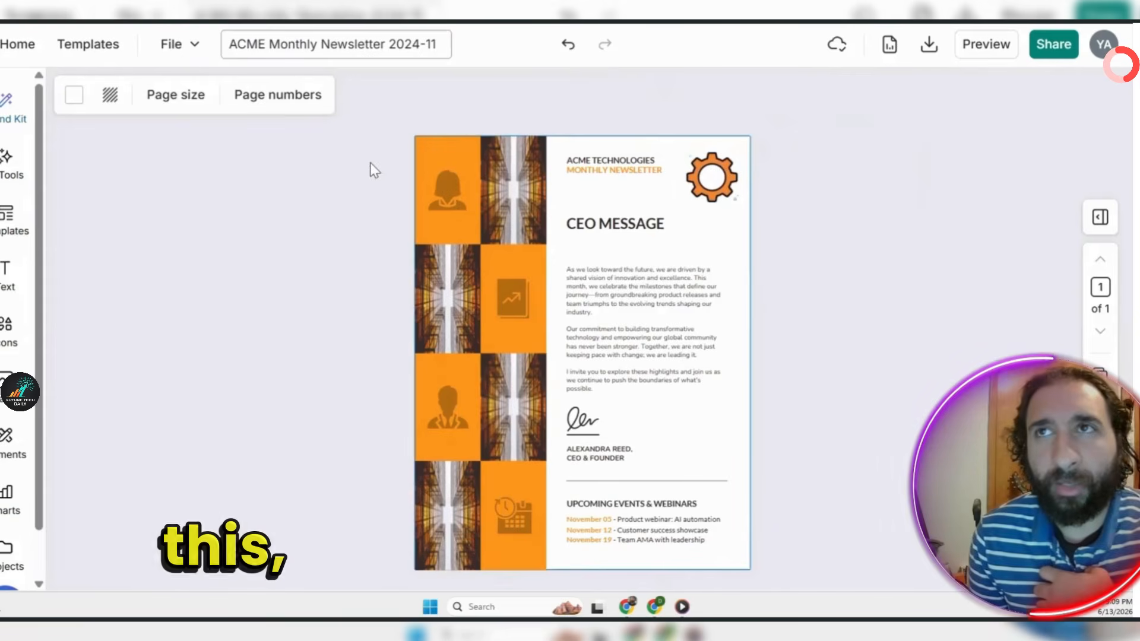
click(610, 287)
Change the font of the "ACME TECHNOLOGIES MONTHLY NEWSLETTER" masthead to Roboto.
click(594, 164)
click(209, 97)
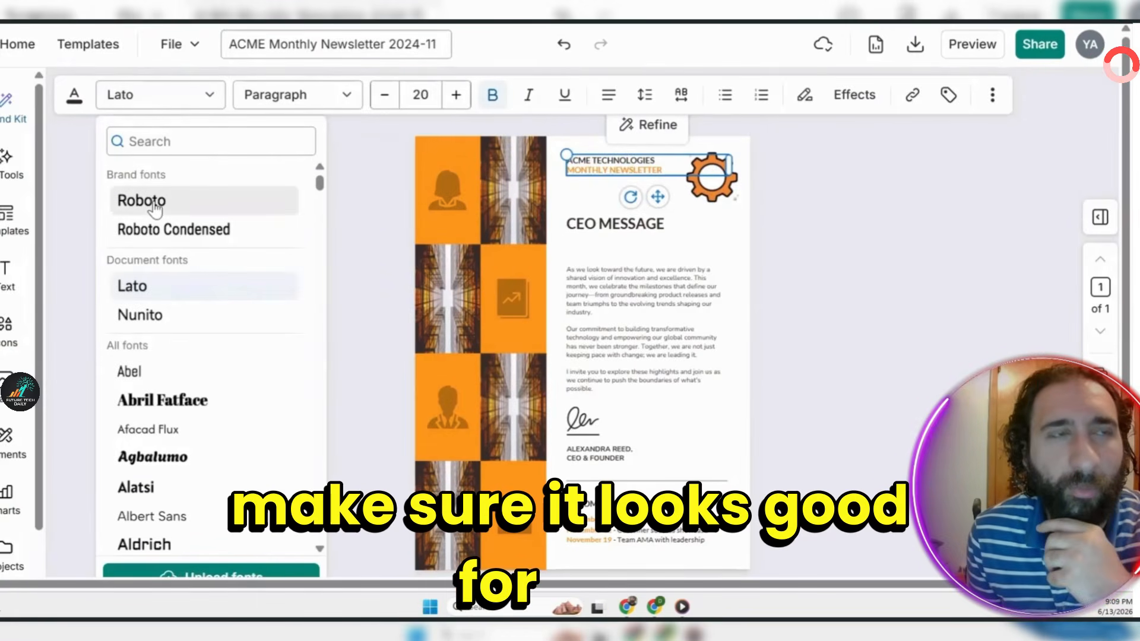
click(155, 204)
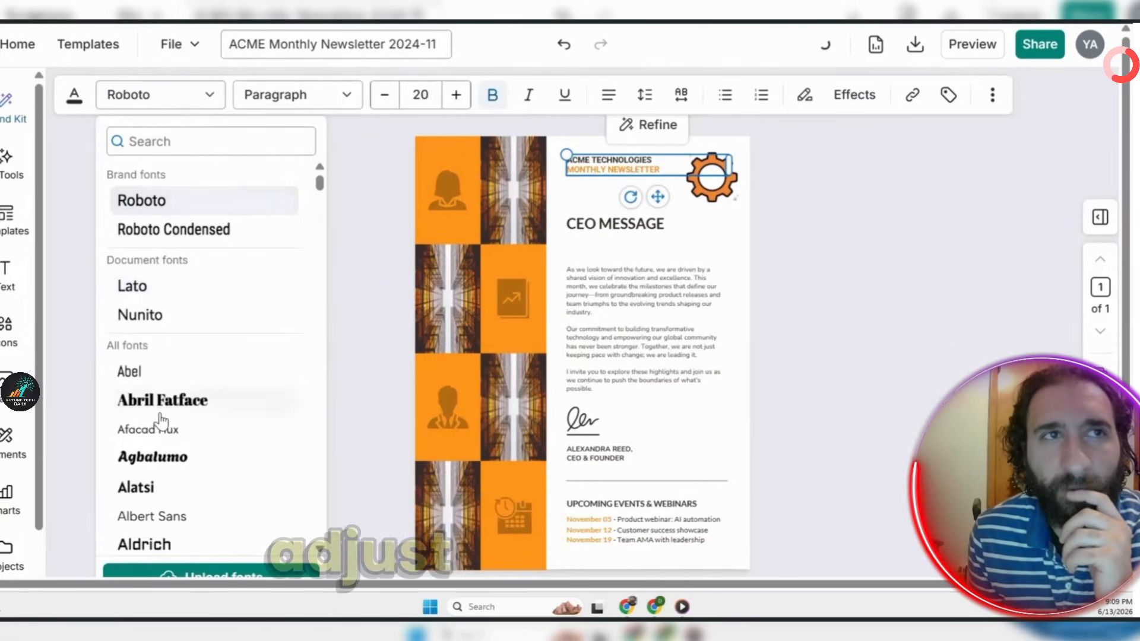
scroll(160, 444, down, 2)
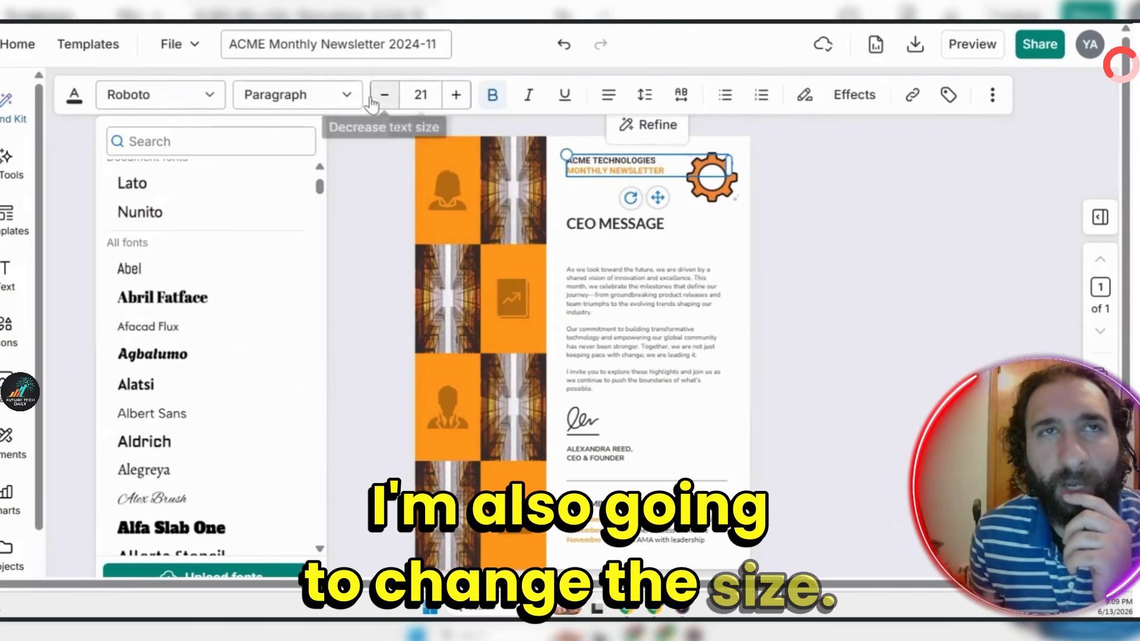
Apply the My Brand Heading 1 text style to the newsletter masthead and reduce its font size to 22.
click(347, 99)
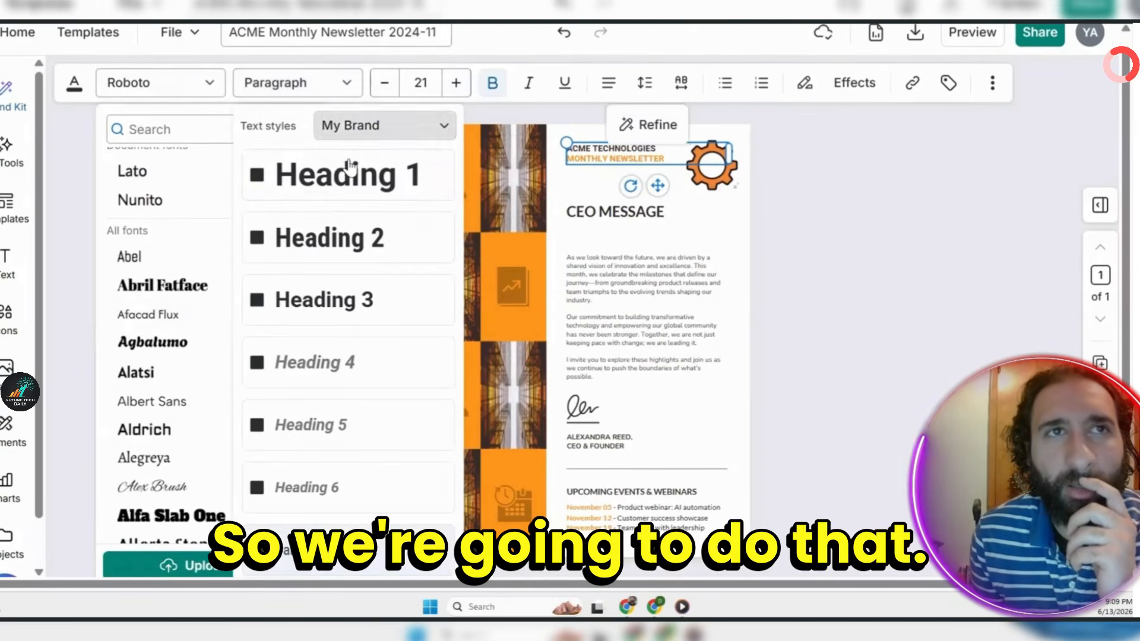
click(351, 167)
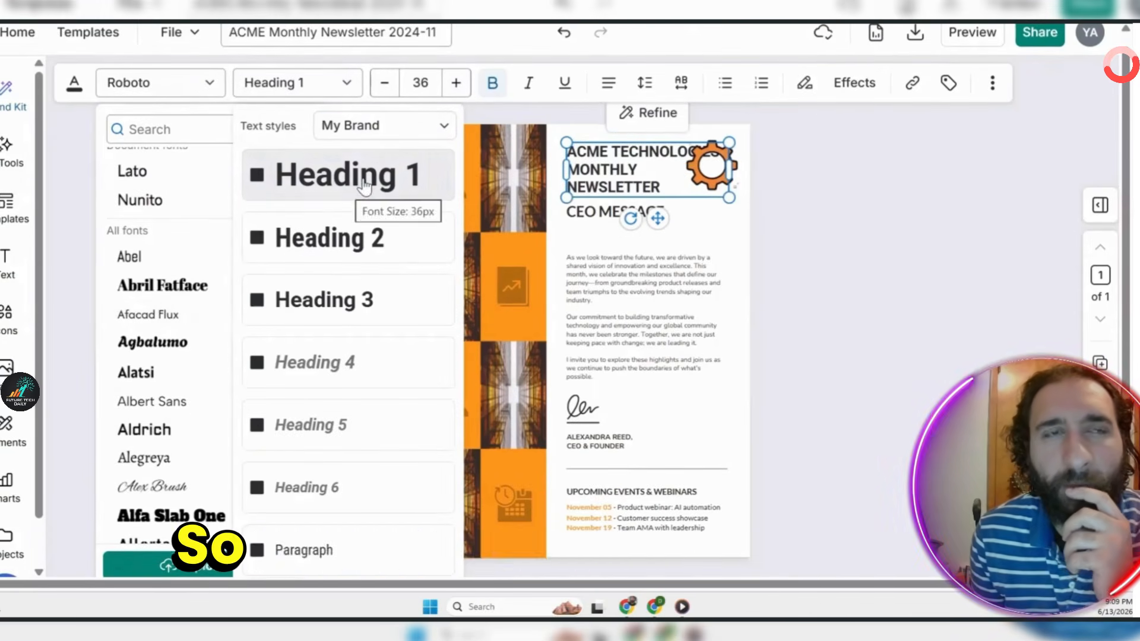
click(384, 95)
click(384, 95)
click(384, 95)
click(384, 95)
click(384, 95)
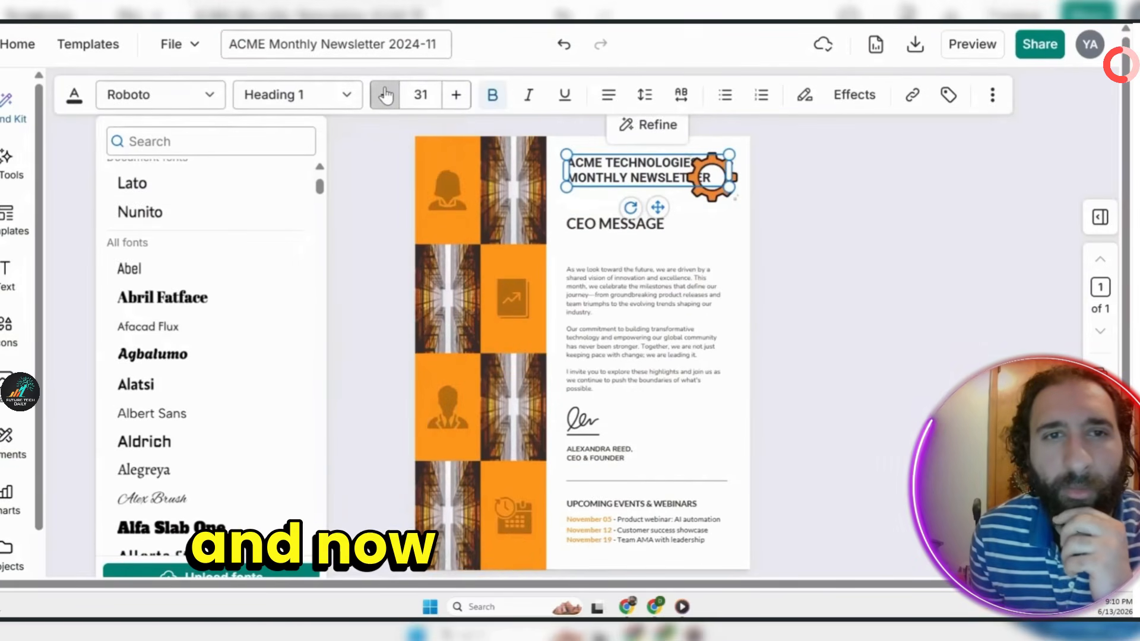
click(384, 95)
click(385, 95)
click(384, 95)
click(385, 95)
click(385, 95)
click(385, 96)
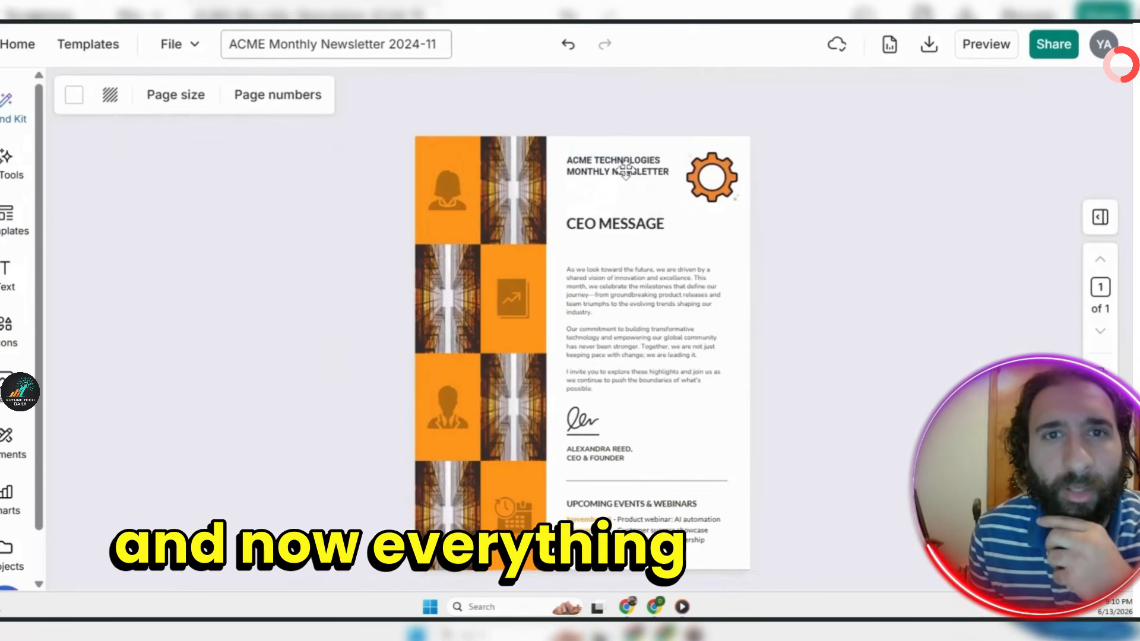
click(623, 170)
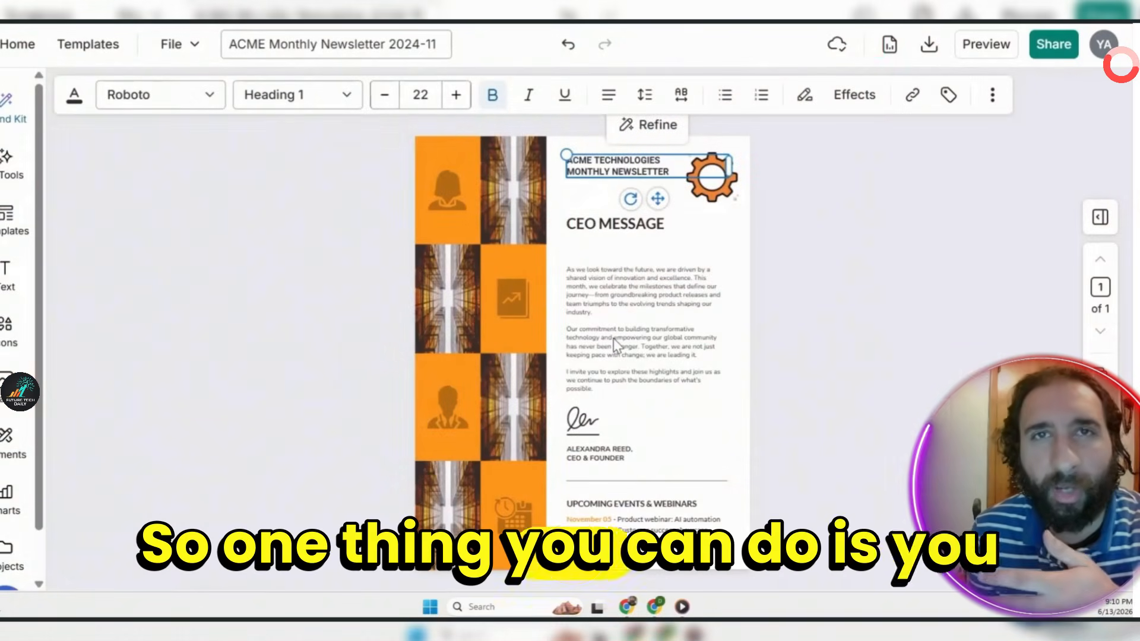
Move the CEO message body text up so it sits closer beneath the "CEO MESSAGE" heading.
click(591, 229)
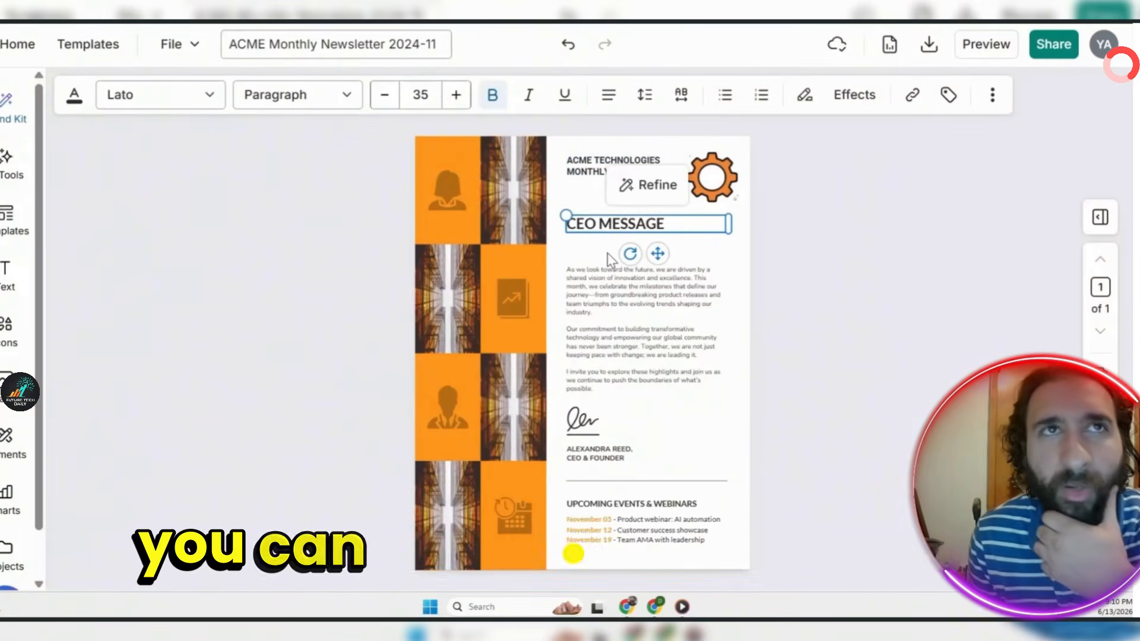
click(609, 295)
drag(610, 295, 608, 273)
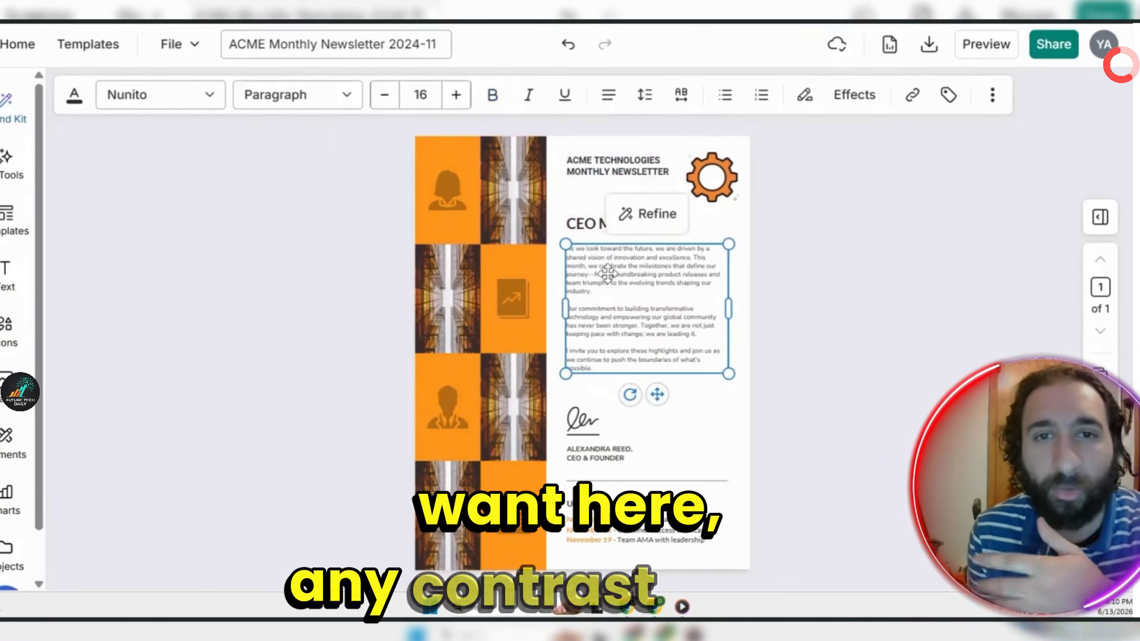
Set the CEO message body text to bold Albert Sans at size 17.
click(211, 96)
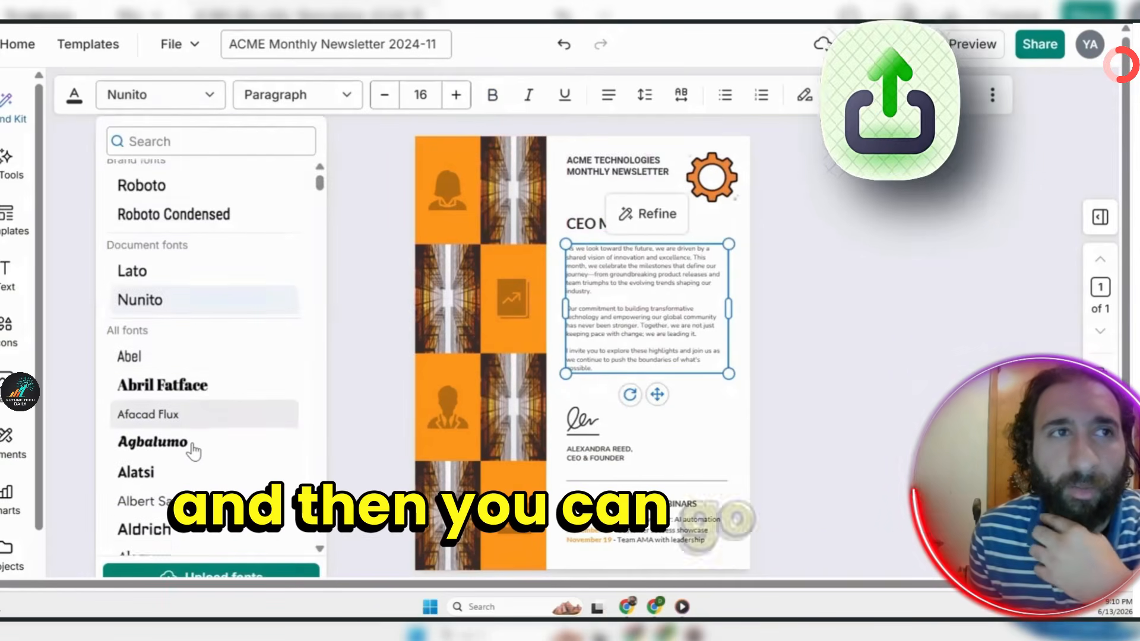
scroll(192, 453, up, 1)
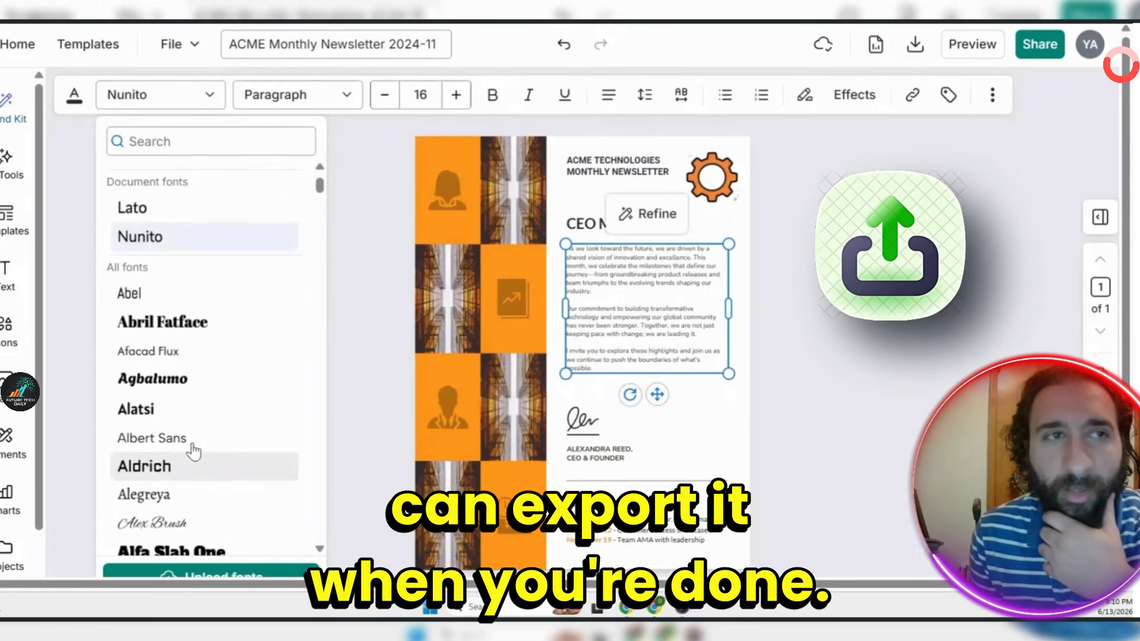
click(150, 283)
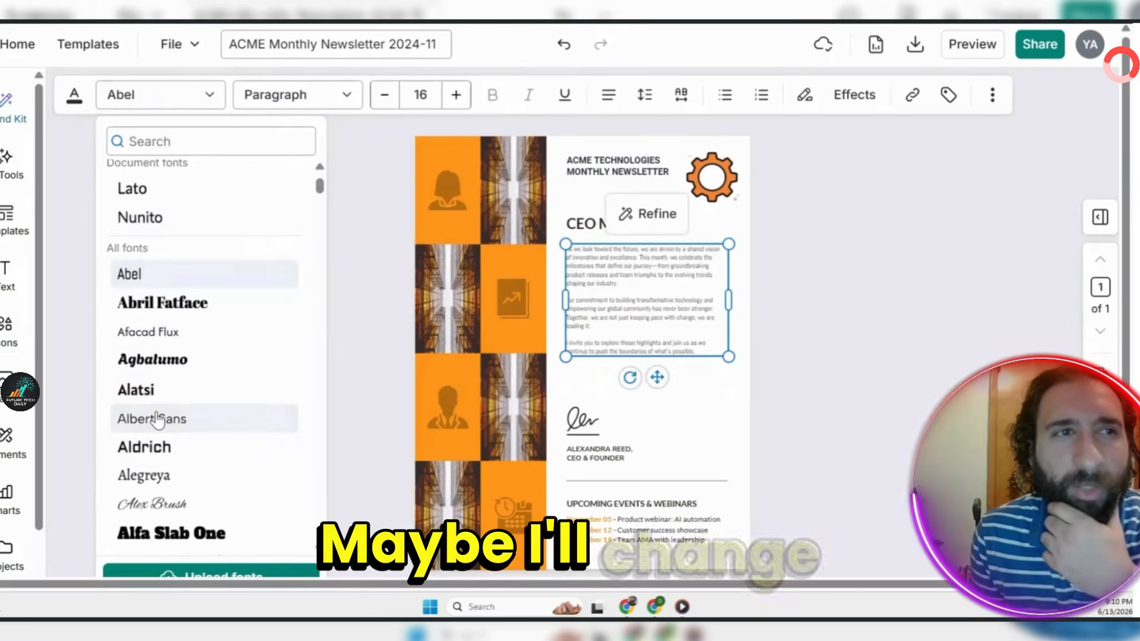
click(156, 420)
scroll(217, 330, up, 2)
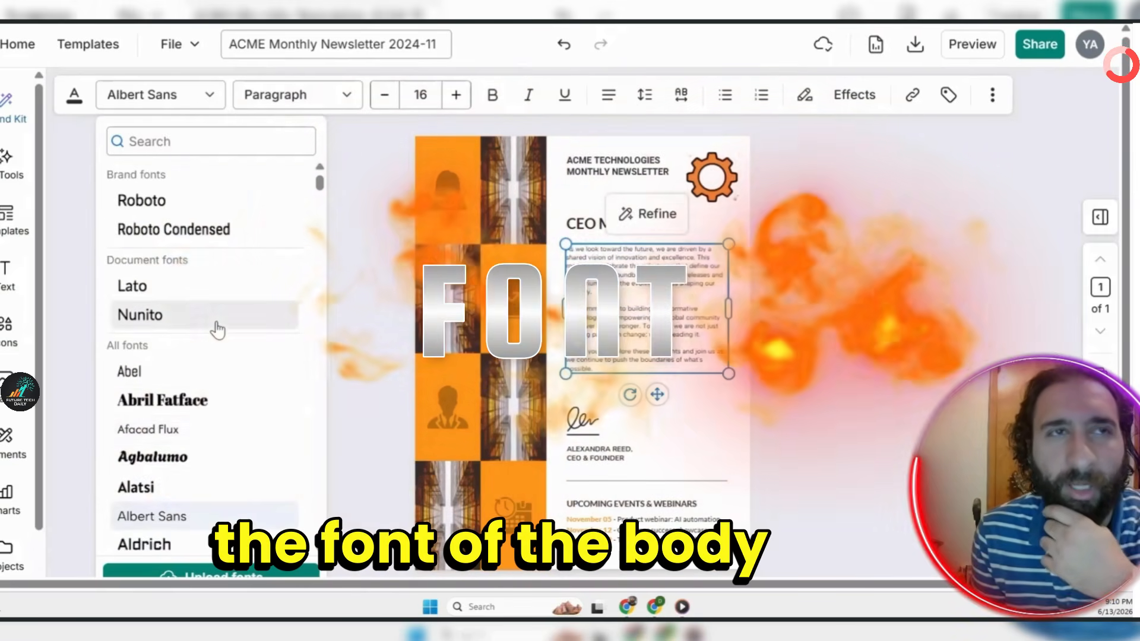
scroll(216, 329, down, 5)
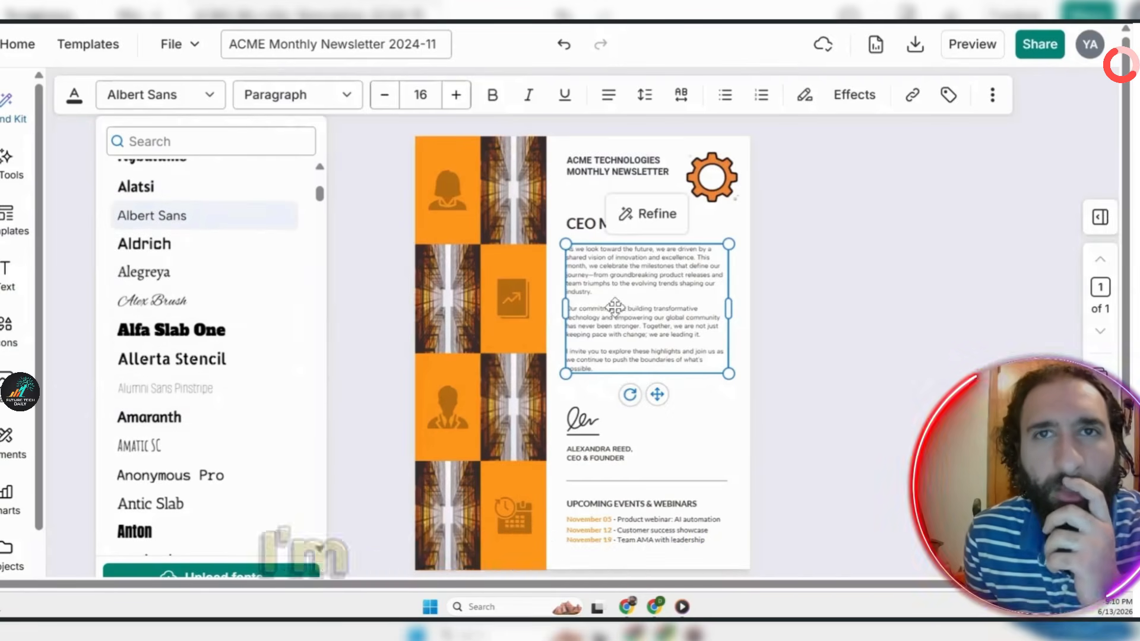
click(492, 96)
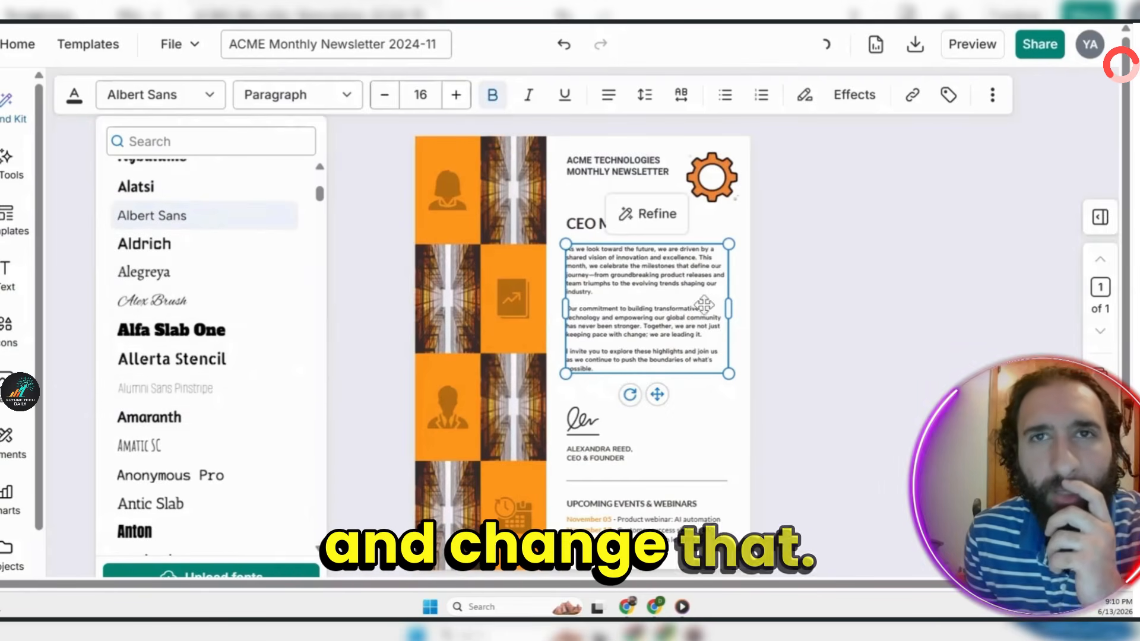
click(847, 370)
Color the "CEO MESSAGE" heading with the orange project color #FF9400.
click(636, 224)
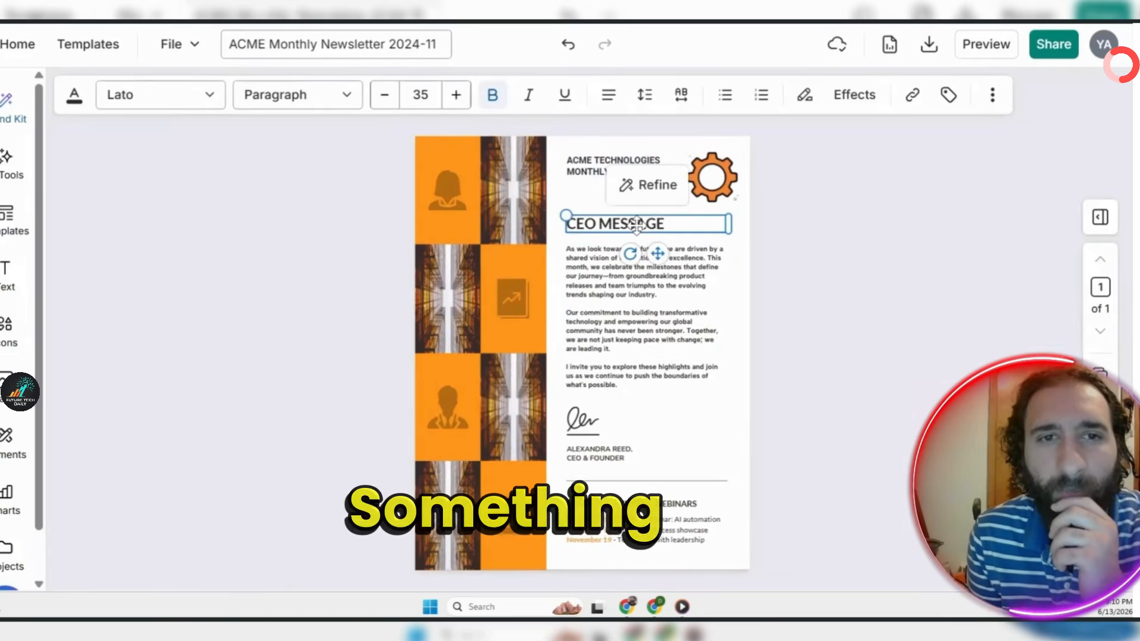
click(74, 95)
click(129, 224)
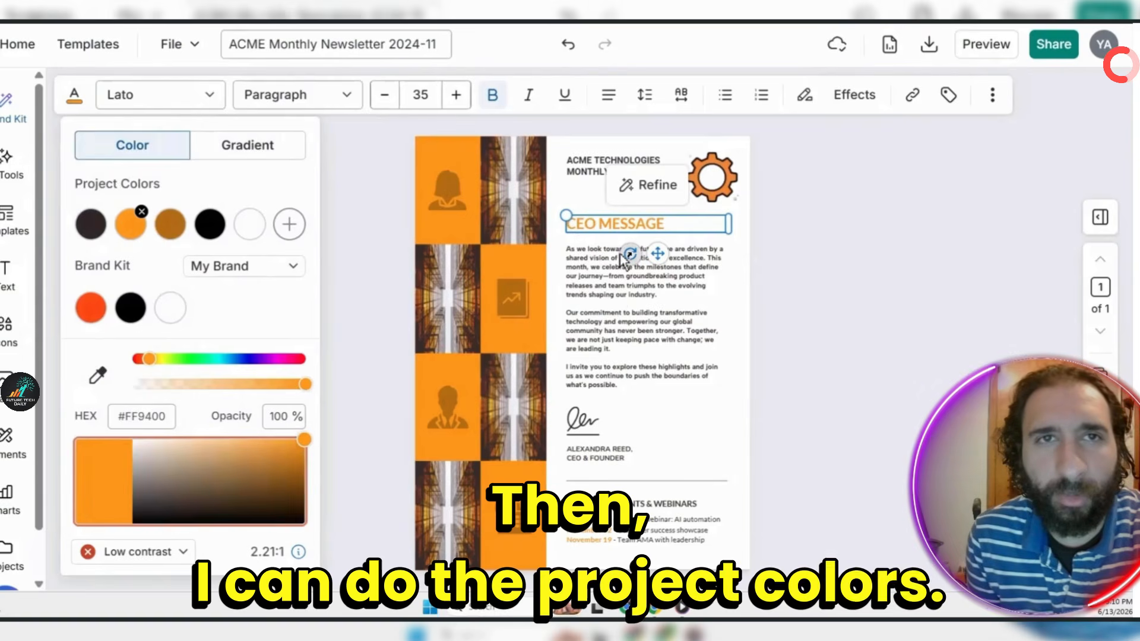
key(Escape)
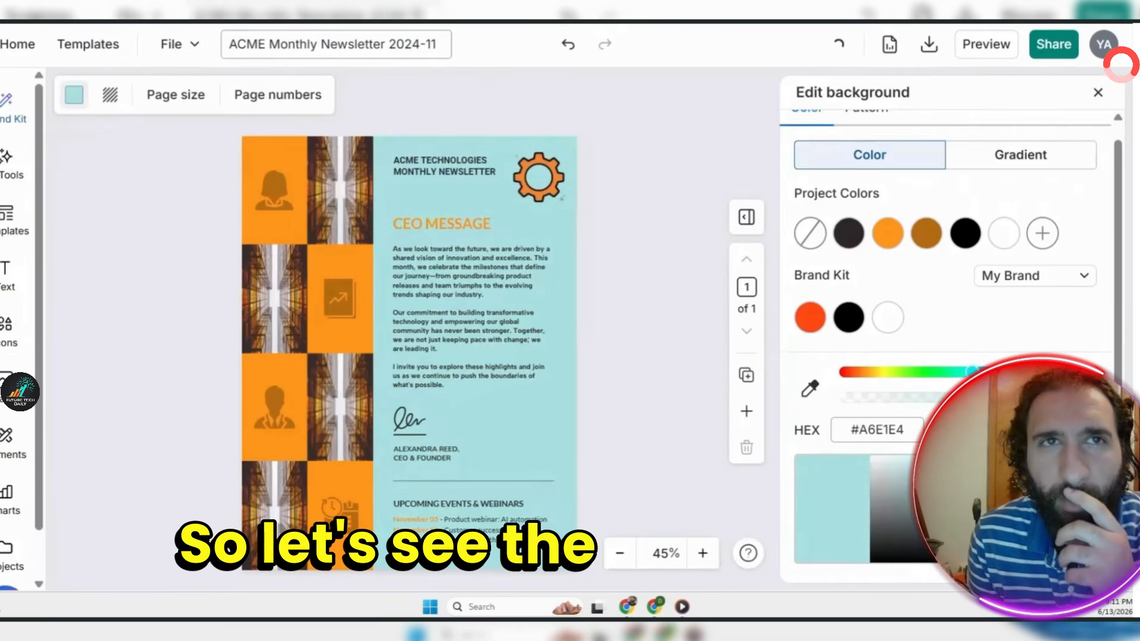
Lighten the newsletter's page background to a paler teal.
drag(931, 466, 910, 465)
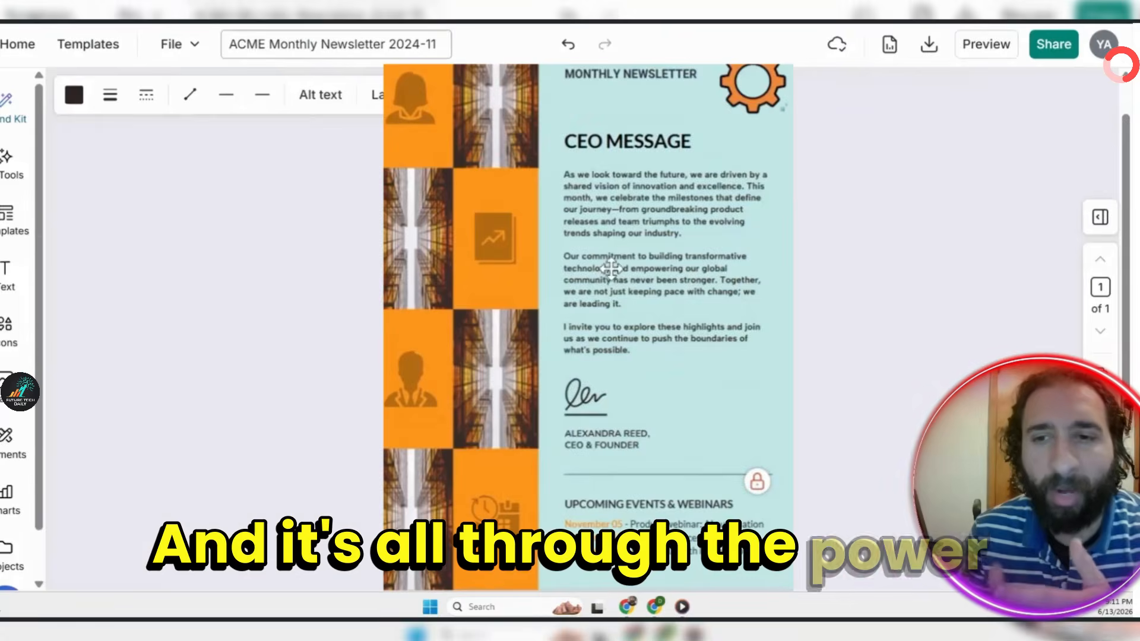
click(611, 269)
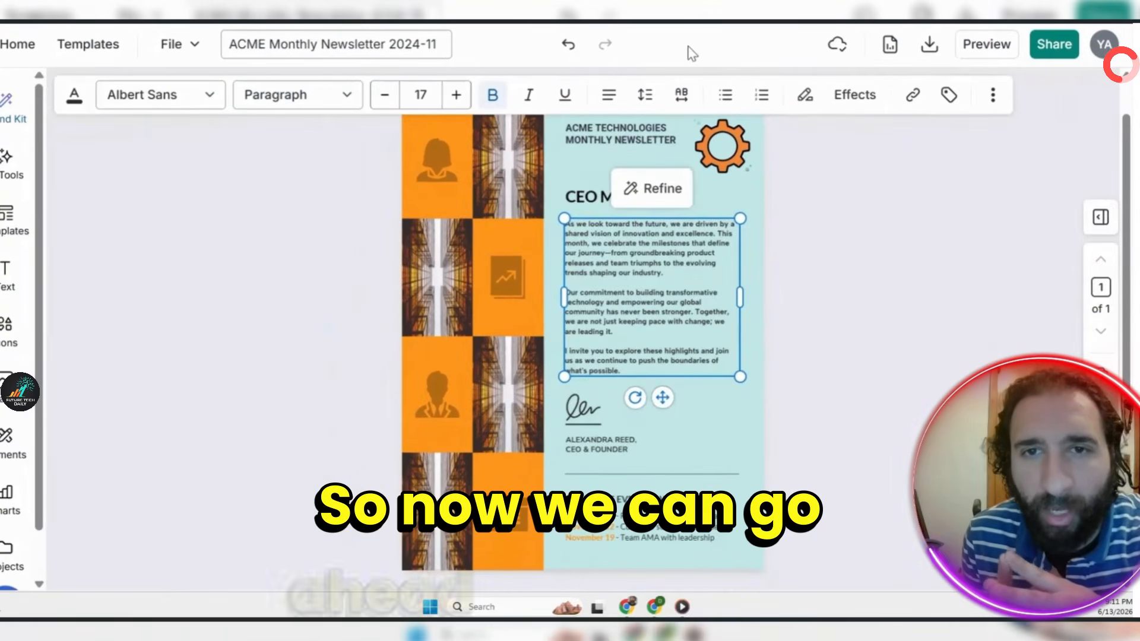
click(786, 349)
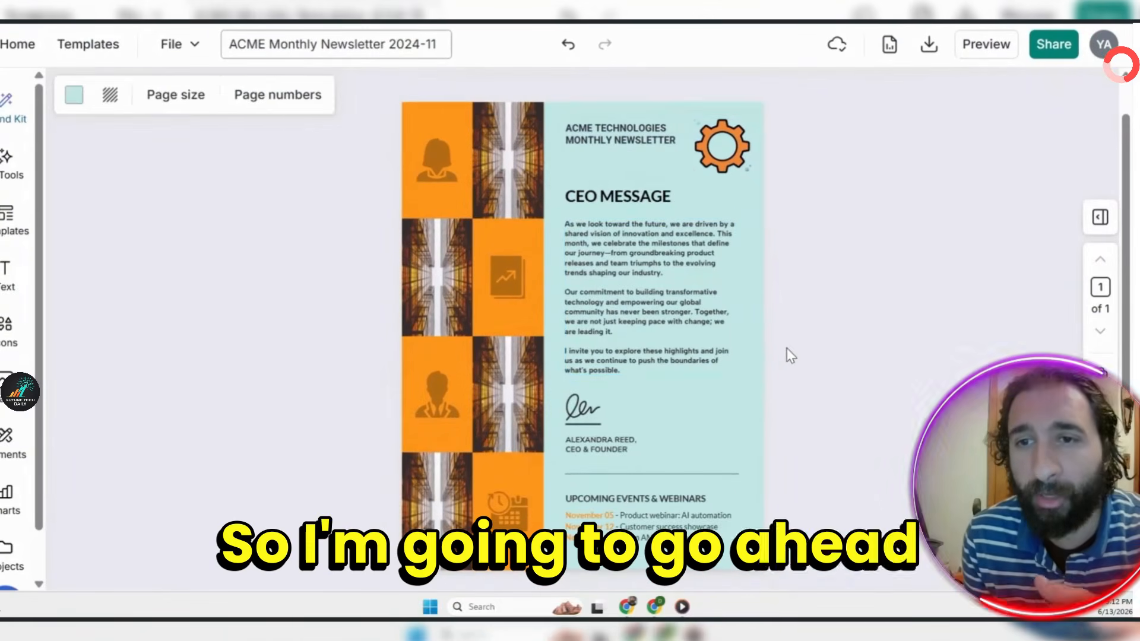
Run the accessibility checker on the newsletter and review its auto-detected issues and manual review items.
click(183, 49)
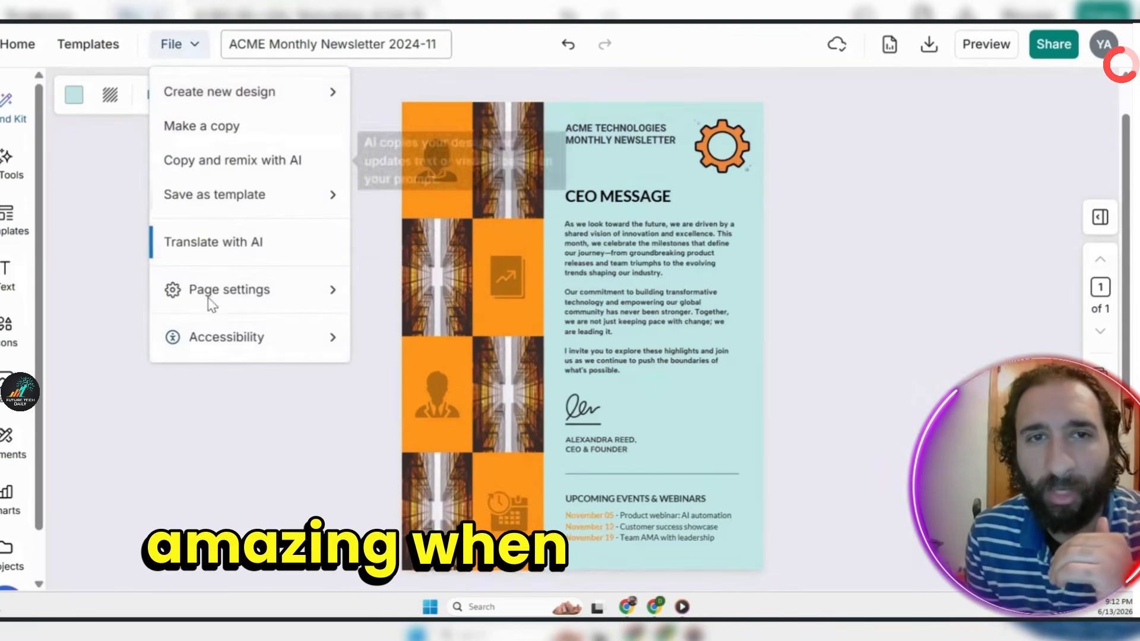
click(243, 337)
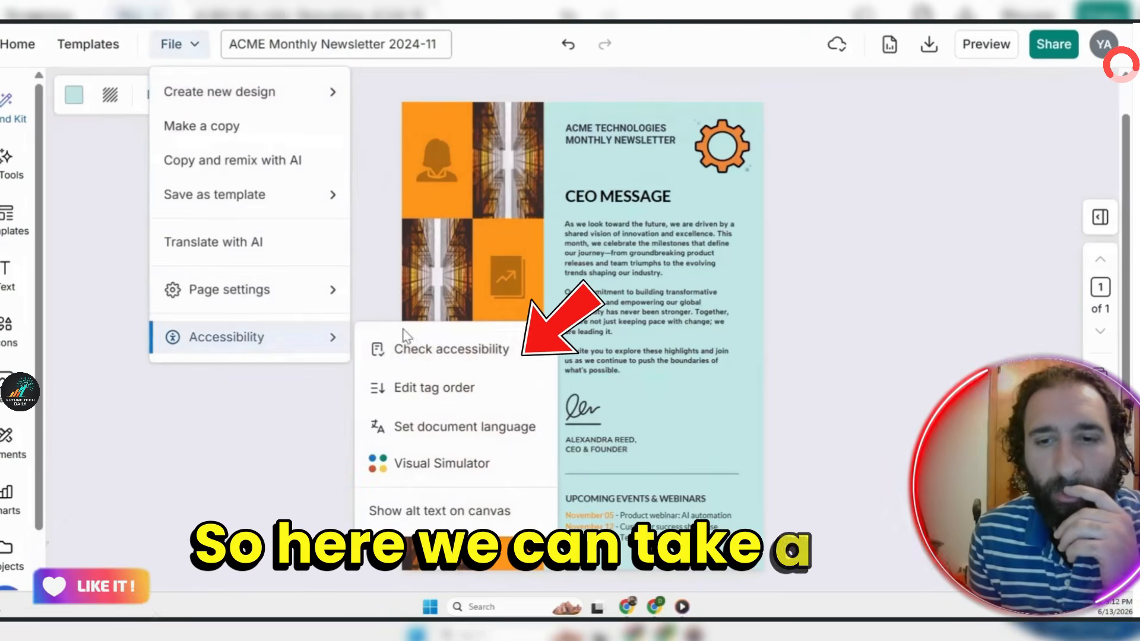
click(406, 352)
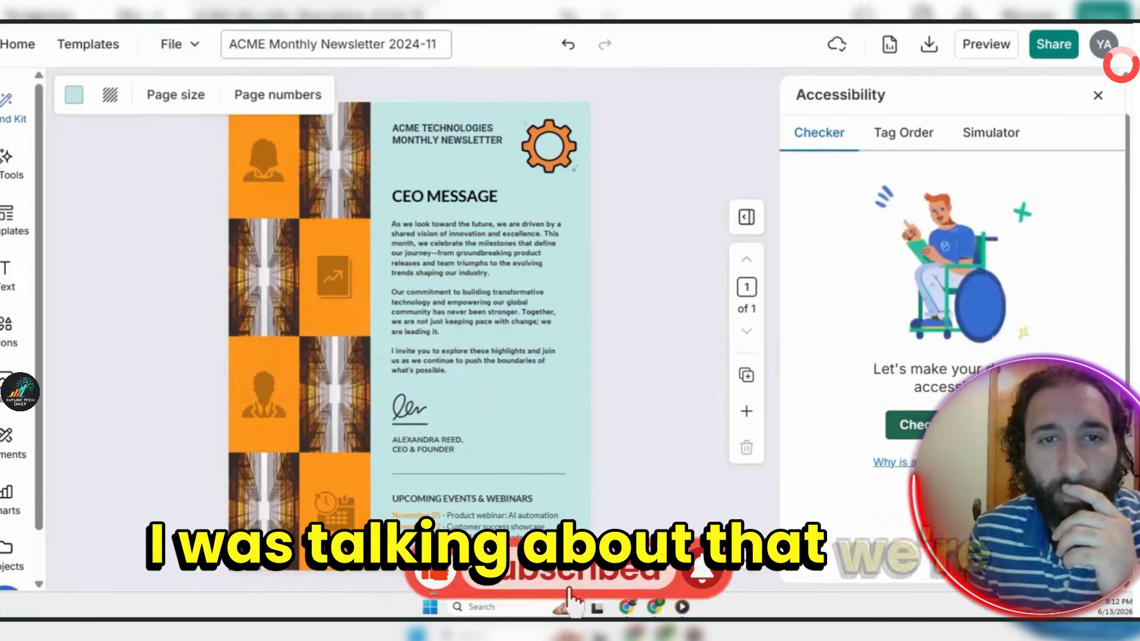
click(952, 425)
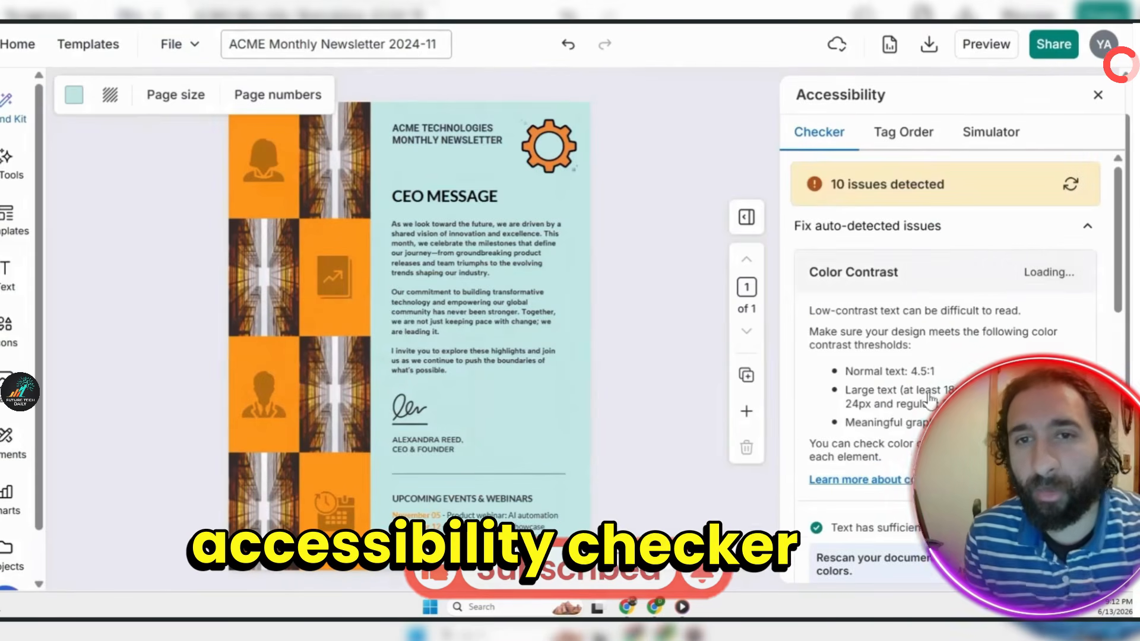
scroll(929, 401, down, 5)
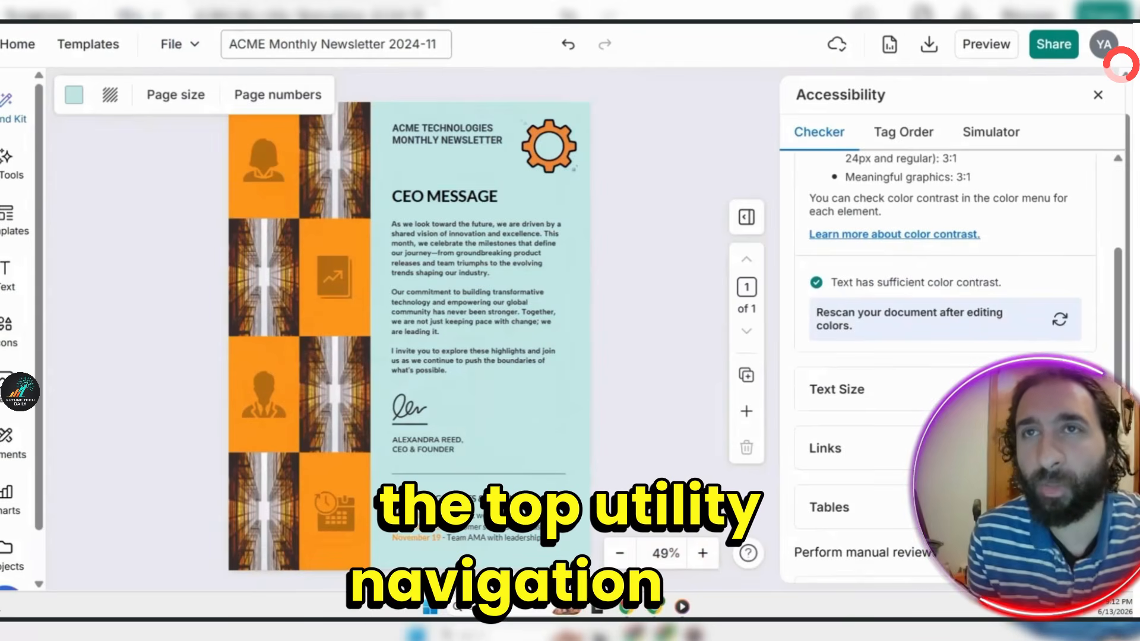
scroll(950, 446, down, 6)
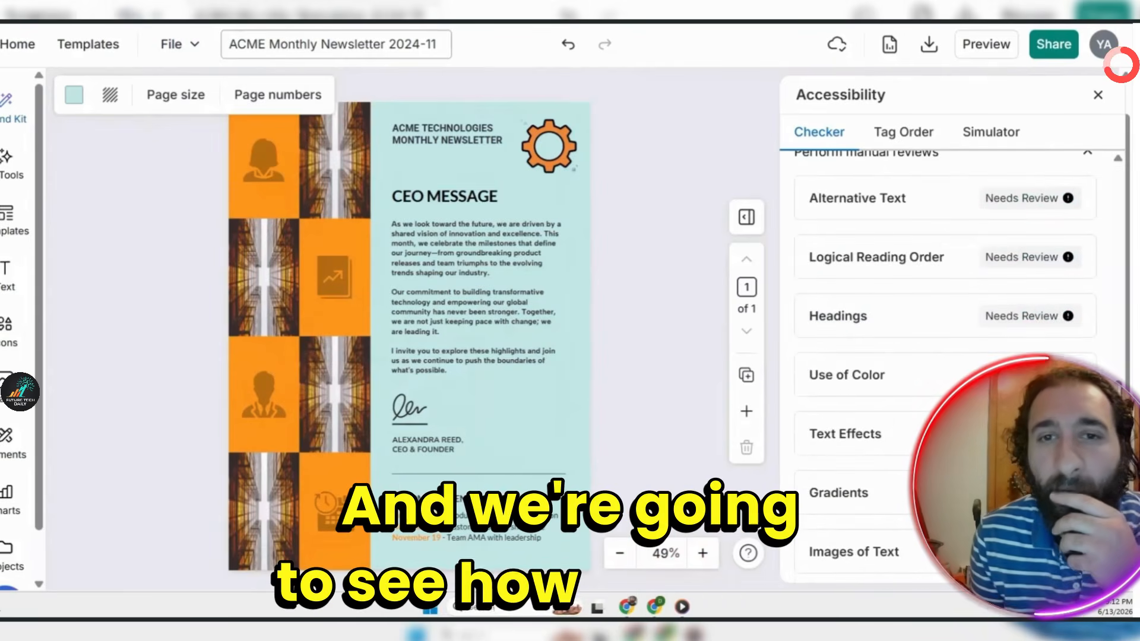
scroll(944, 355, up, 10)
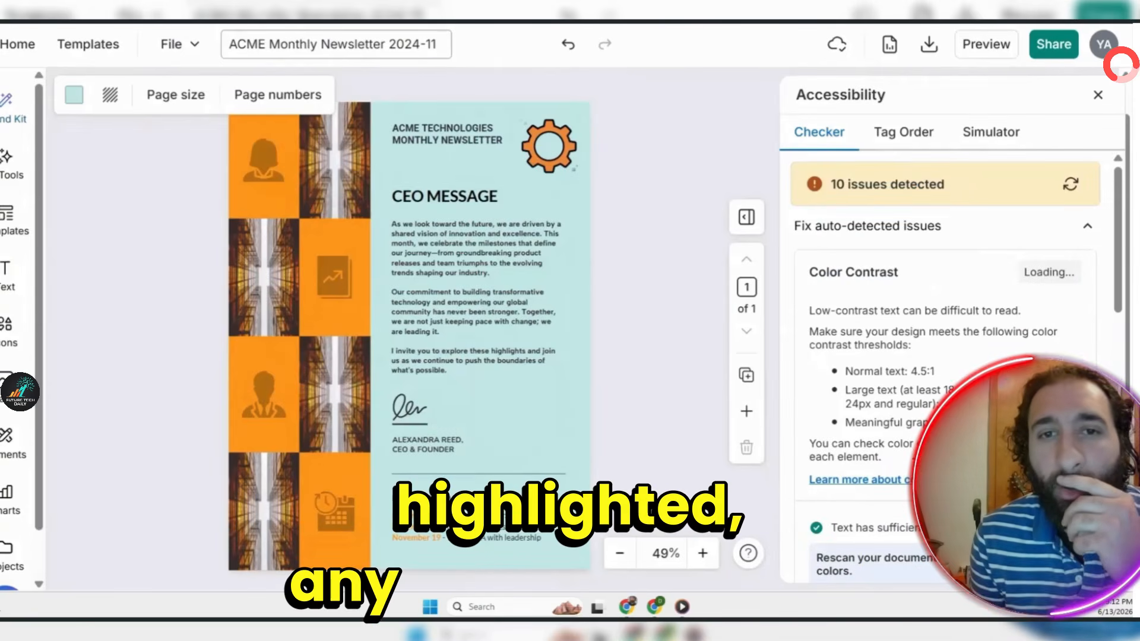
scroll(944, 357, down, 8)
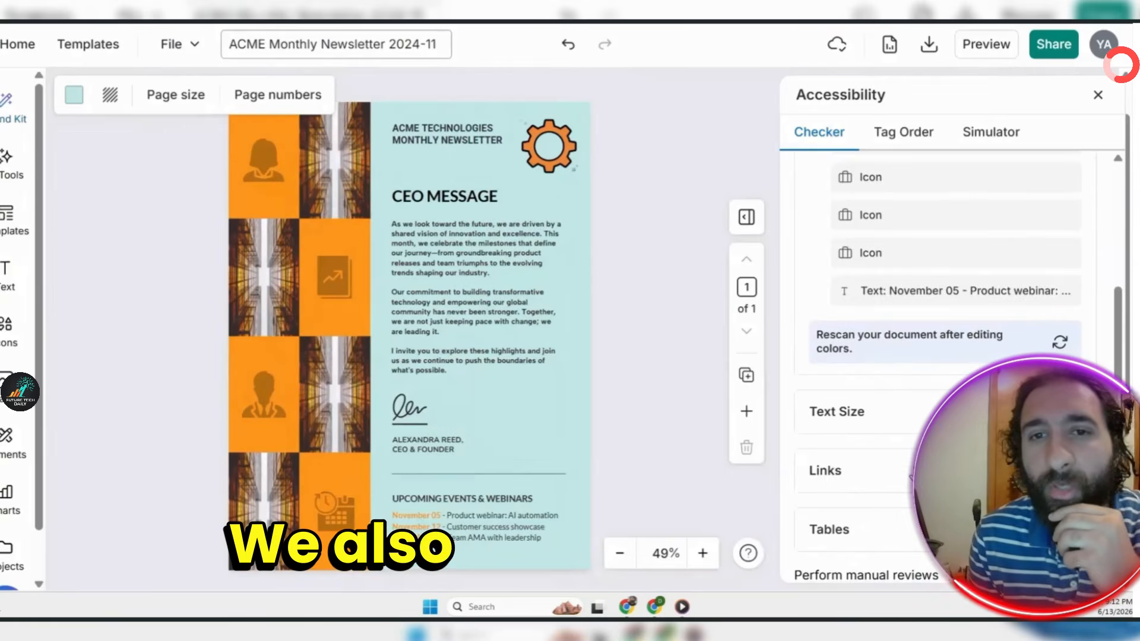
scroll(944, 357, down, 2)
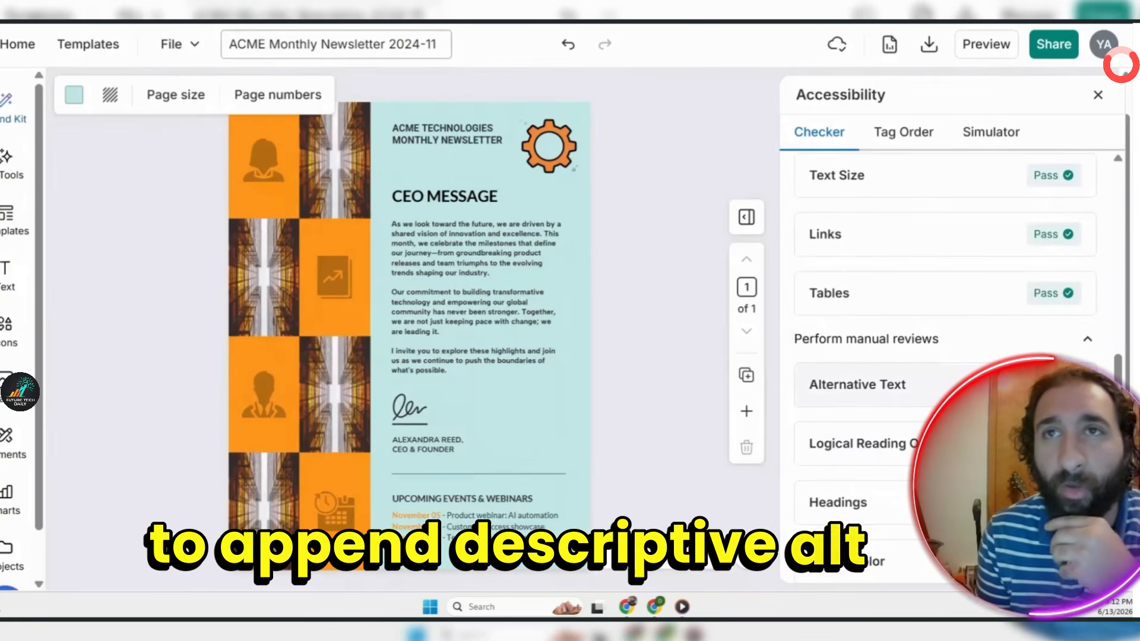
Review the icons missing alternative text and mark the woman portrait icon on the newsletter as decorative.
click(1003, 384)
scroll(1003, 380, down, 6)
scroll(1014, 307, up, 2)
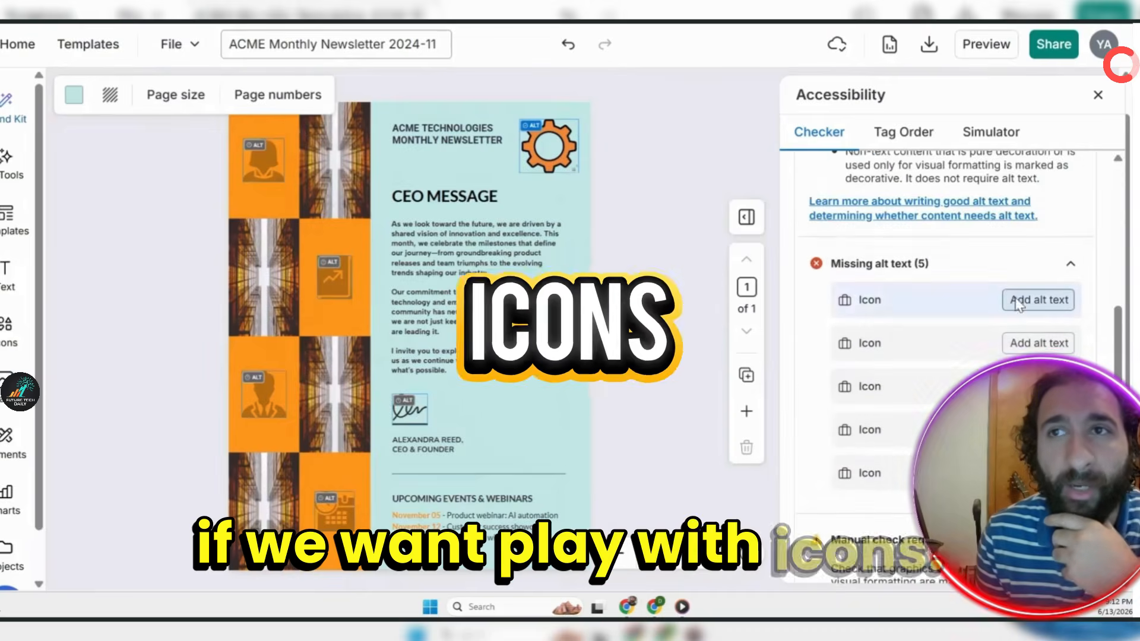
click(1038, 300)
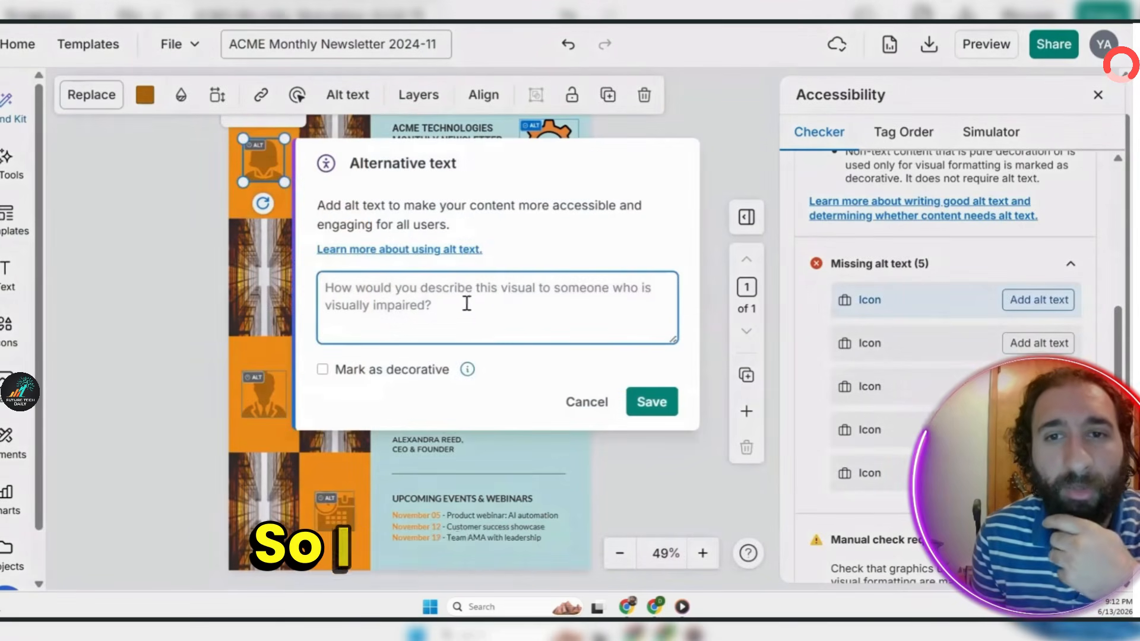
click(322, 372)
click(637, 400)
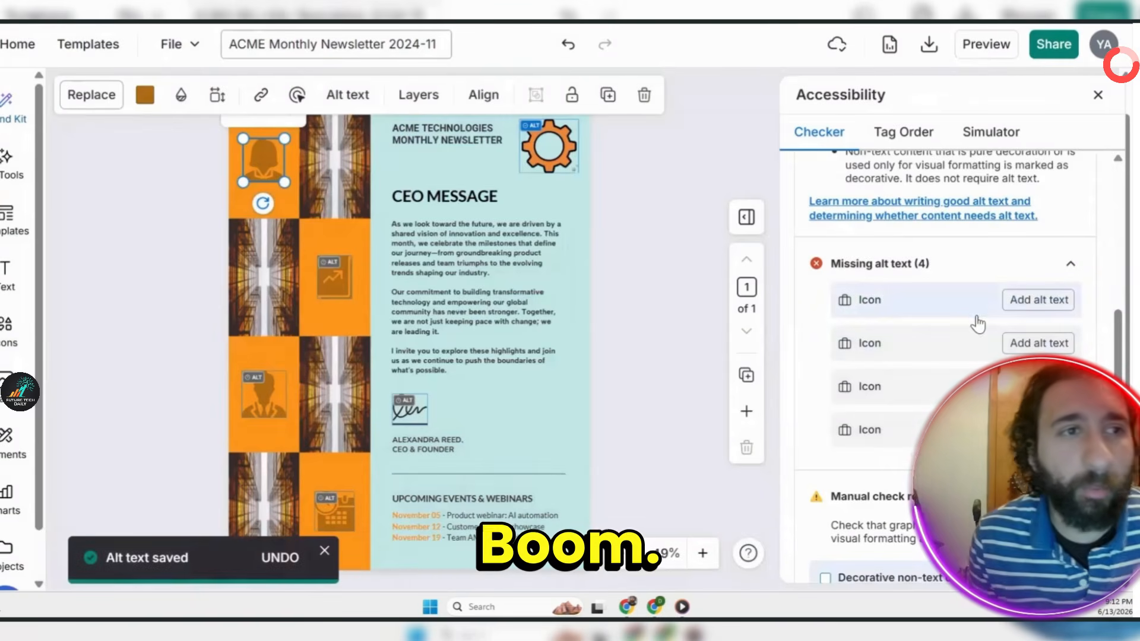
Mark the man portrait icon, the next icon missing alt text, as decorative.
click(1024, 308)
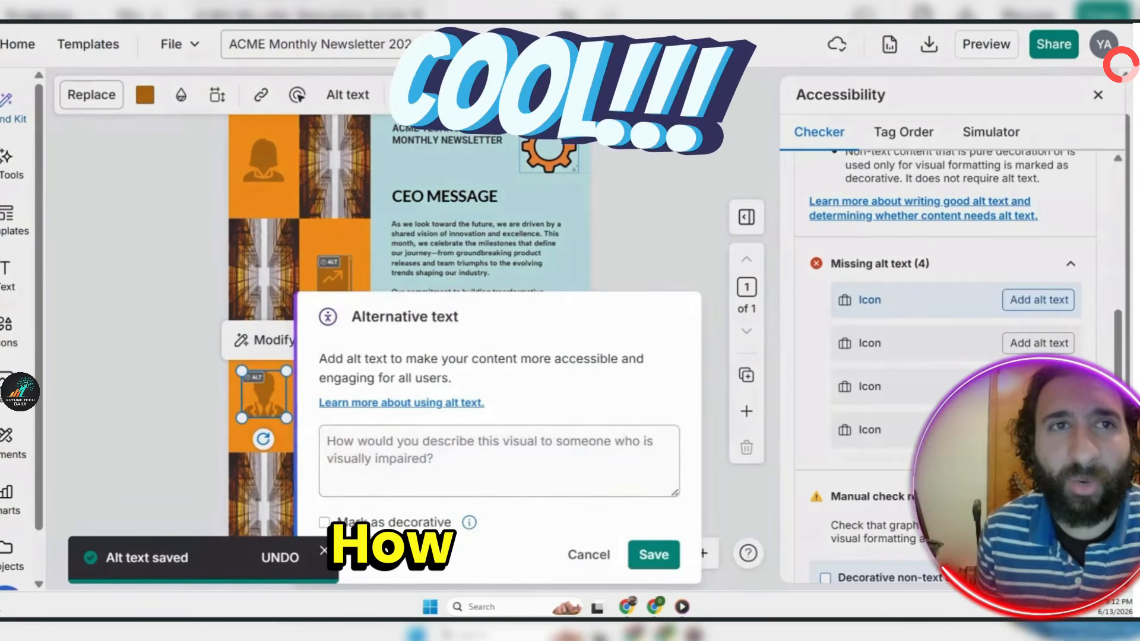
click(324, 522)
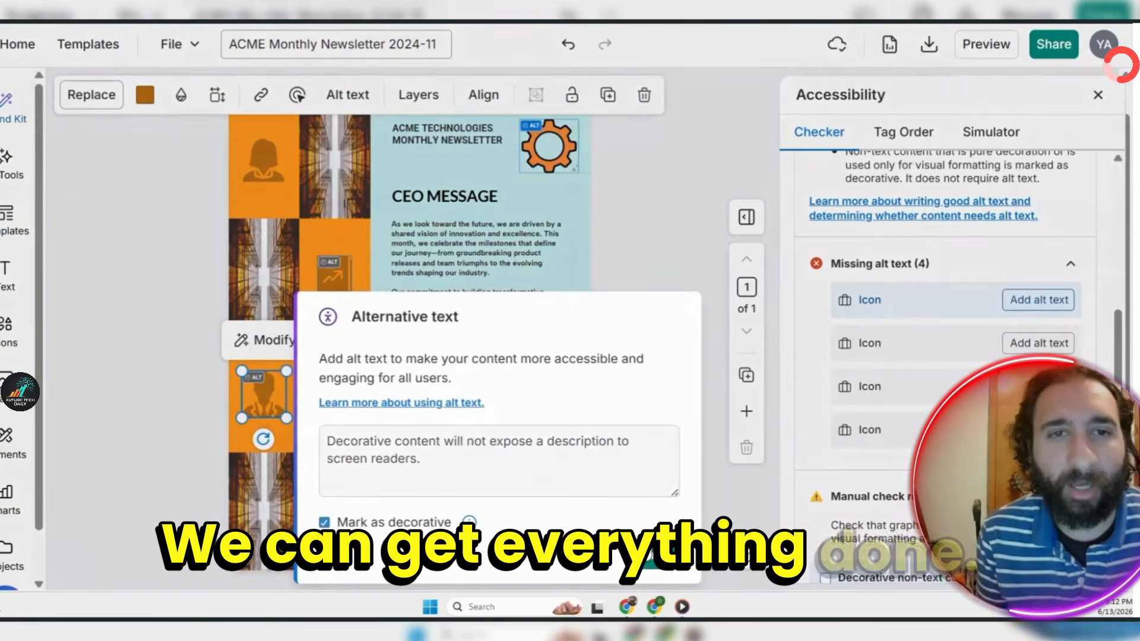
click(657, 555)
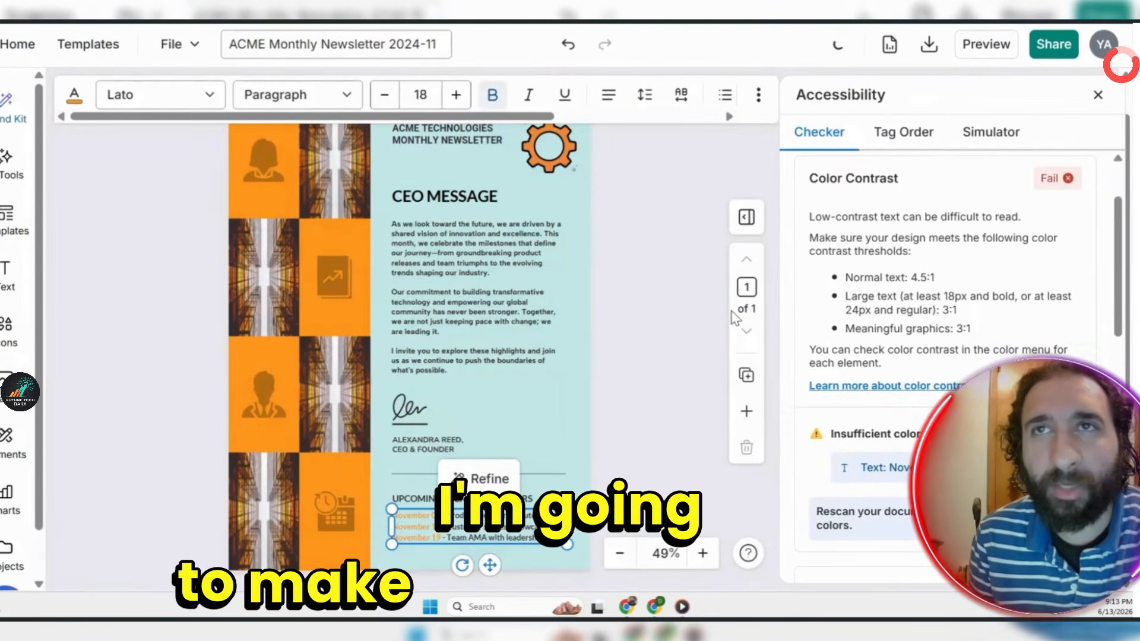
Darken the low-contrast dates in the upcoming events list and review the accessibility checker's results.
click(482, 478)
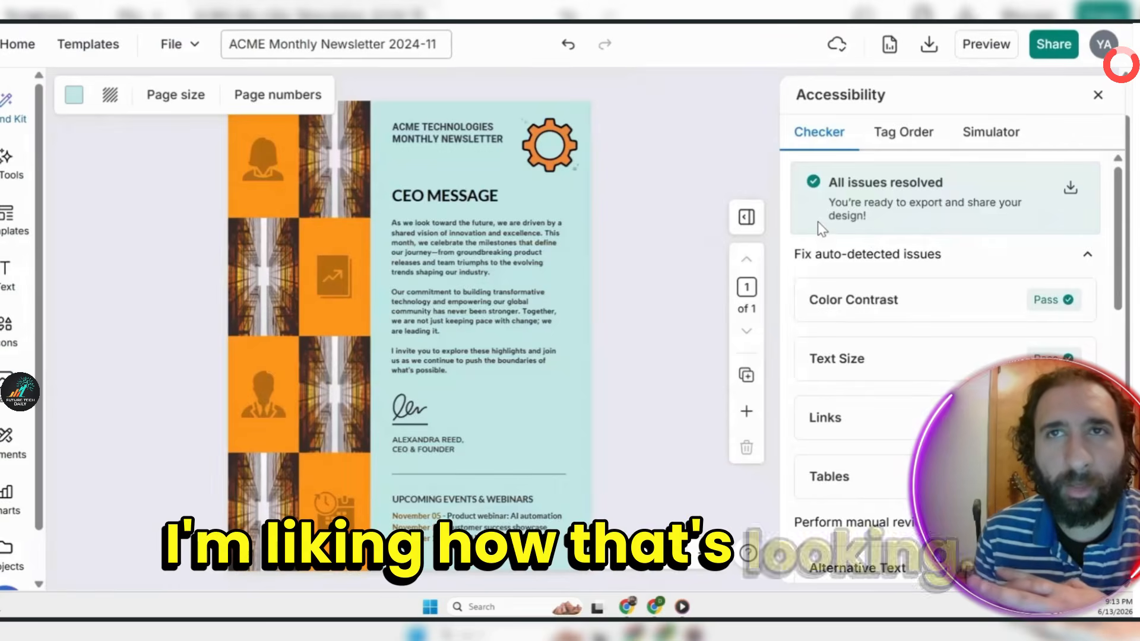
scroll(891, 351, down, 3)
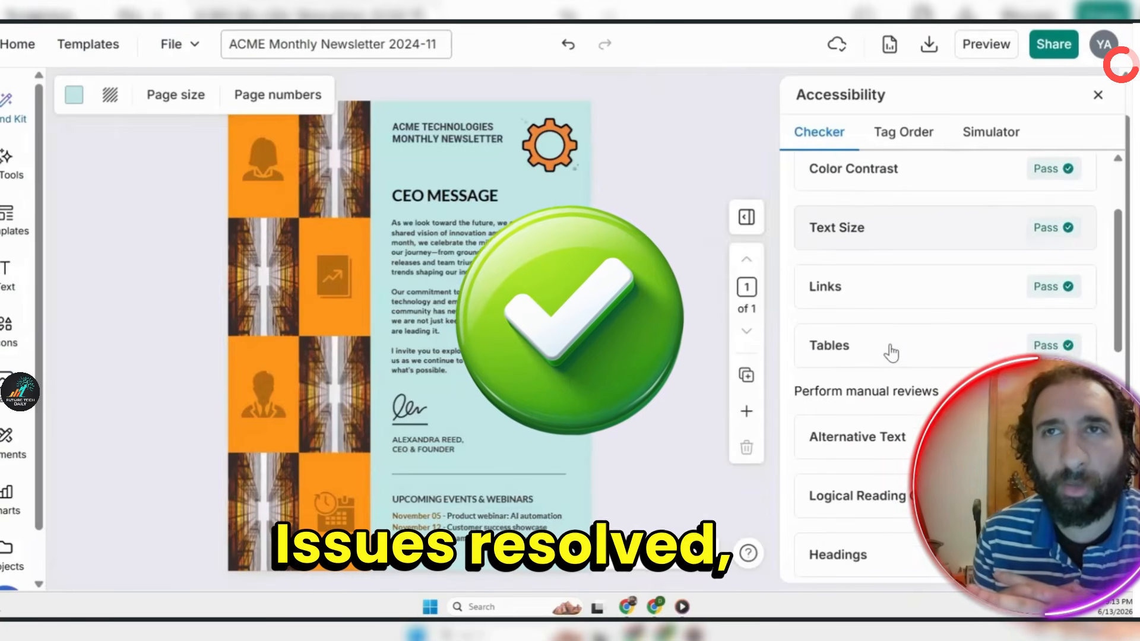
scroll(970, 319, up, 3)
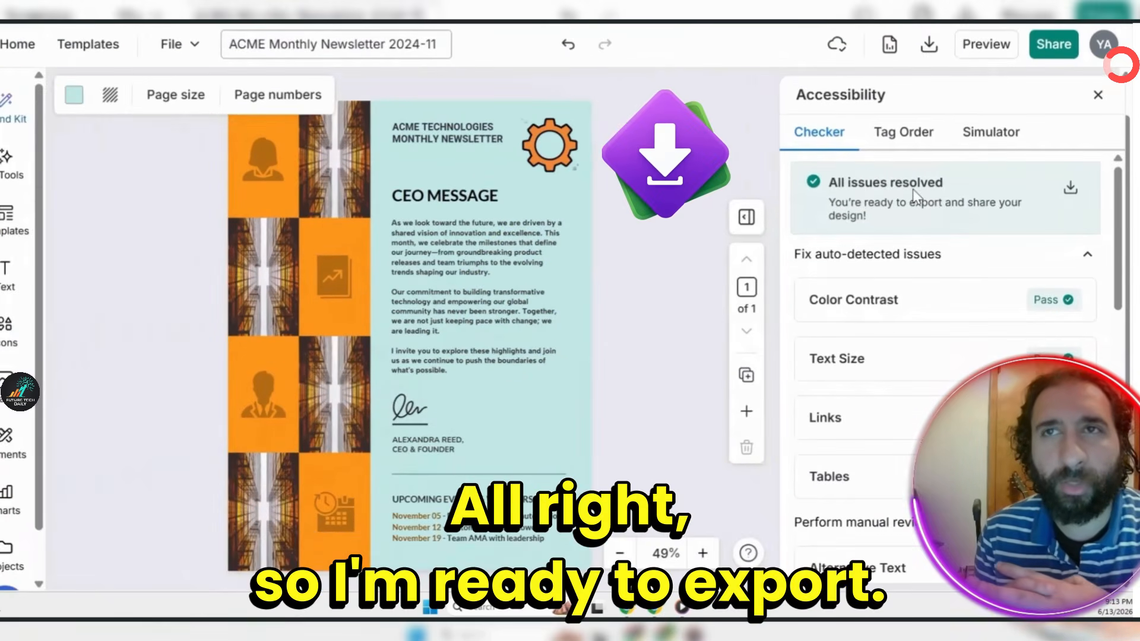
Close the accessibility checker, preview the finished newsletter, and download it in PDF format.
click(1092, 98)
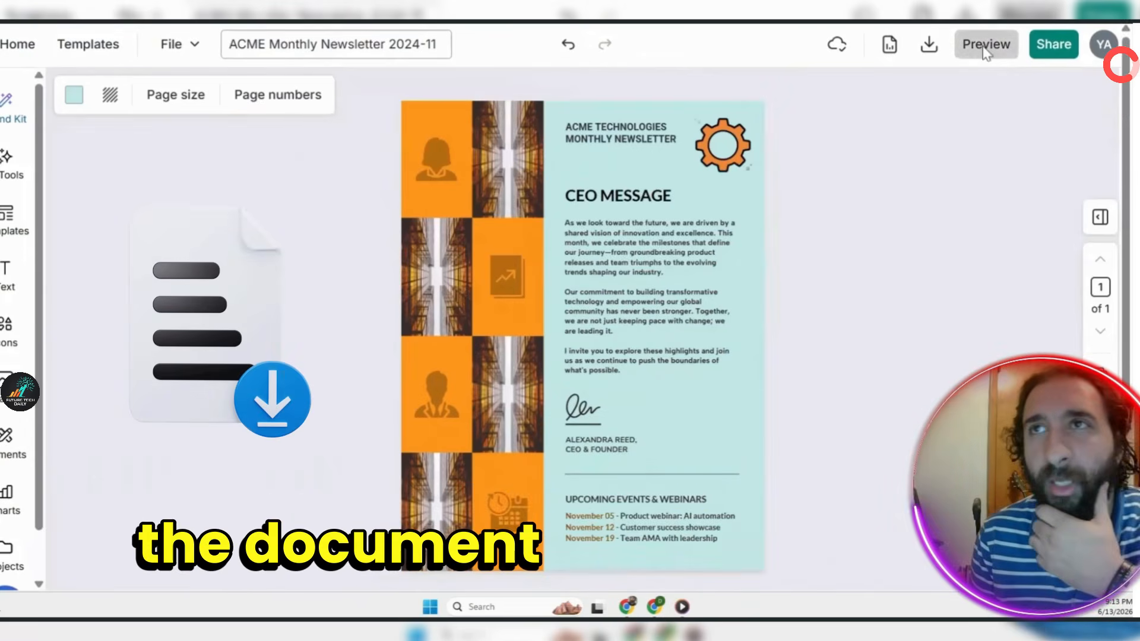
click(981, 45)
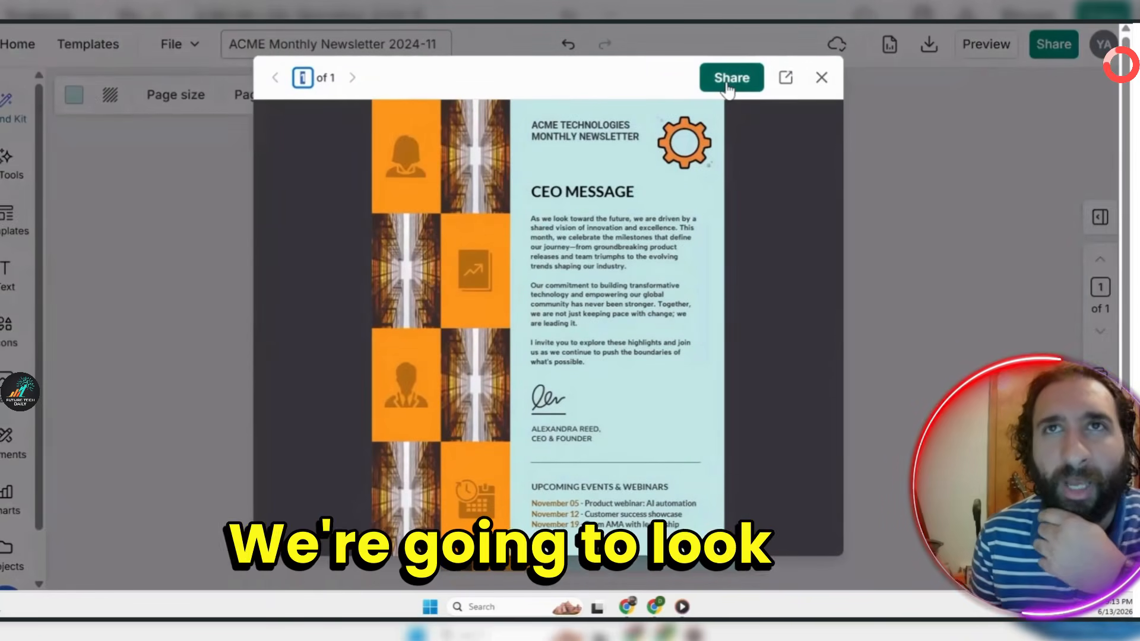
click(822, 77)
click(929, 45)
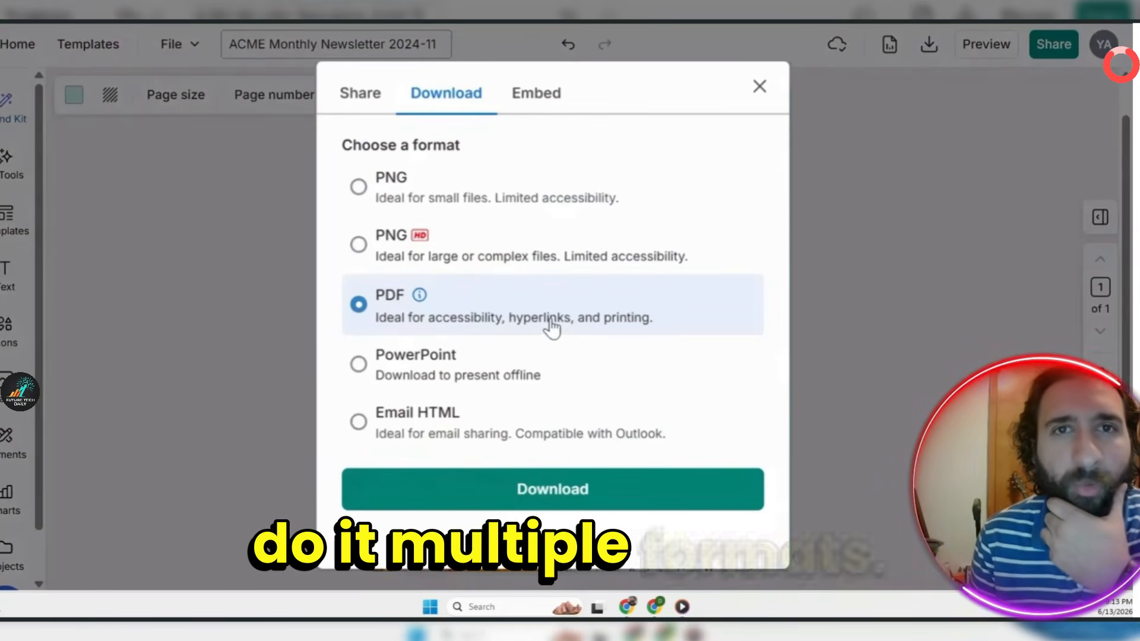
click(547, 484)
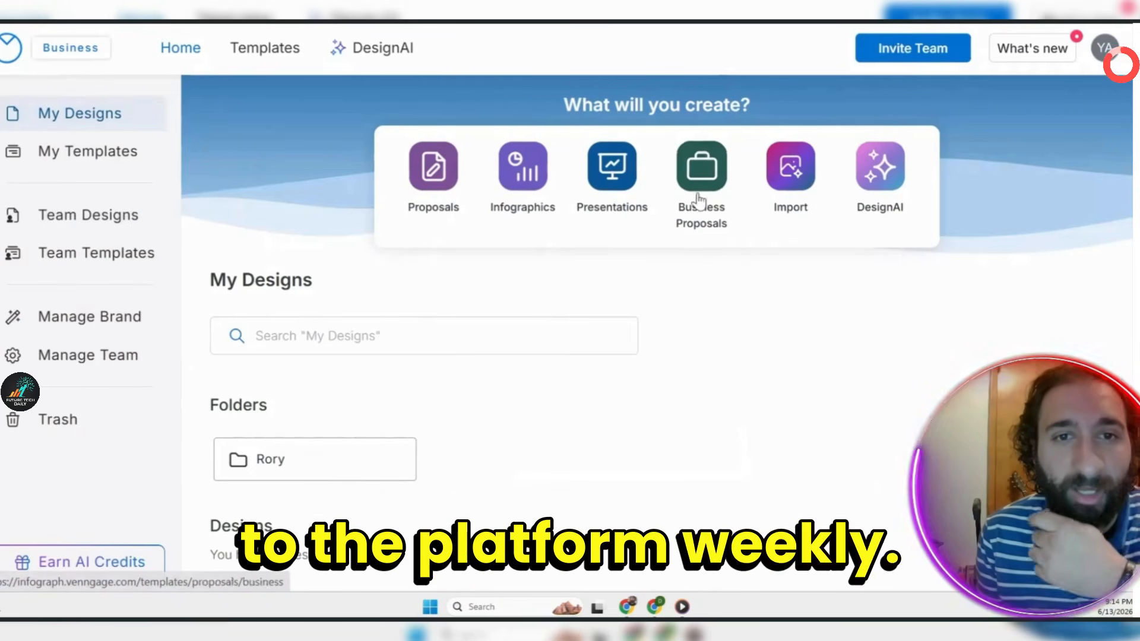
Browse the collection of saved designs on the account's home page.
scroll(631, 318, down, 5)
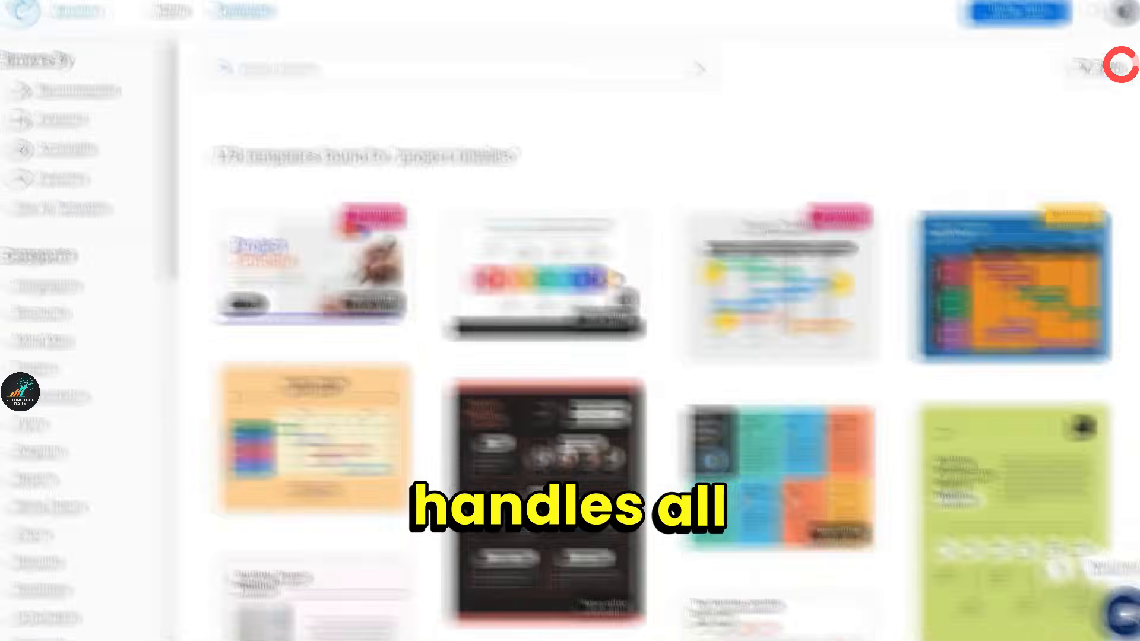
scroll(662, 356, down, 4)
mouse_move(776, 333)
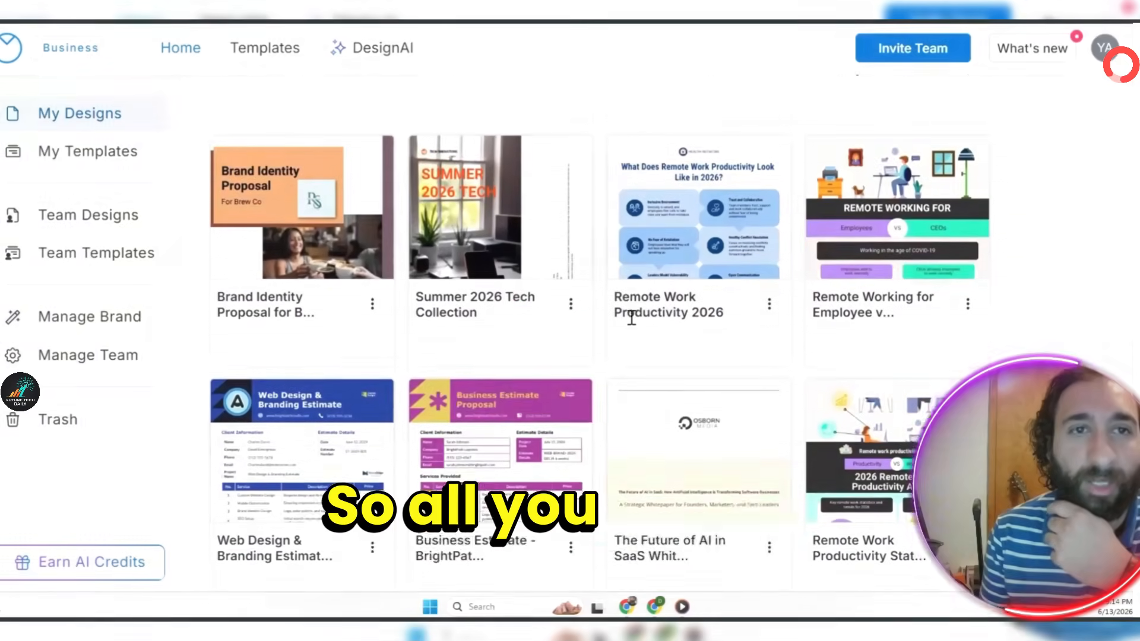
scroll(631, 318, down, 3)
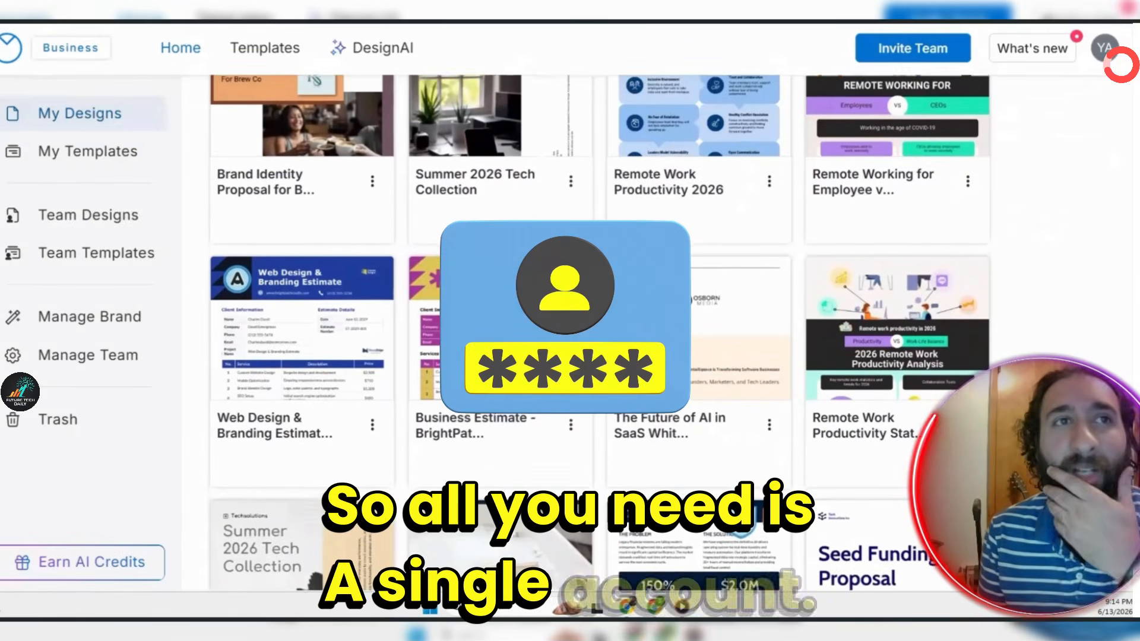
scroll(628, 314, up, 6)
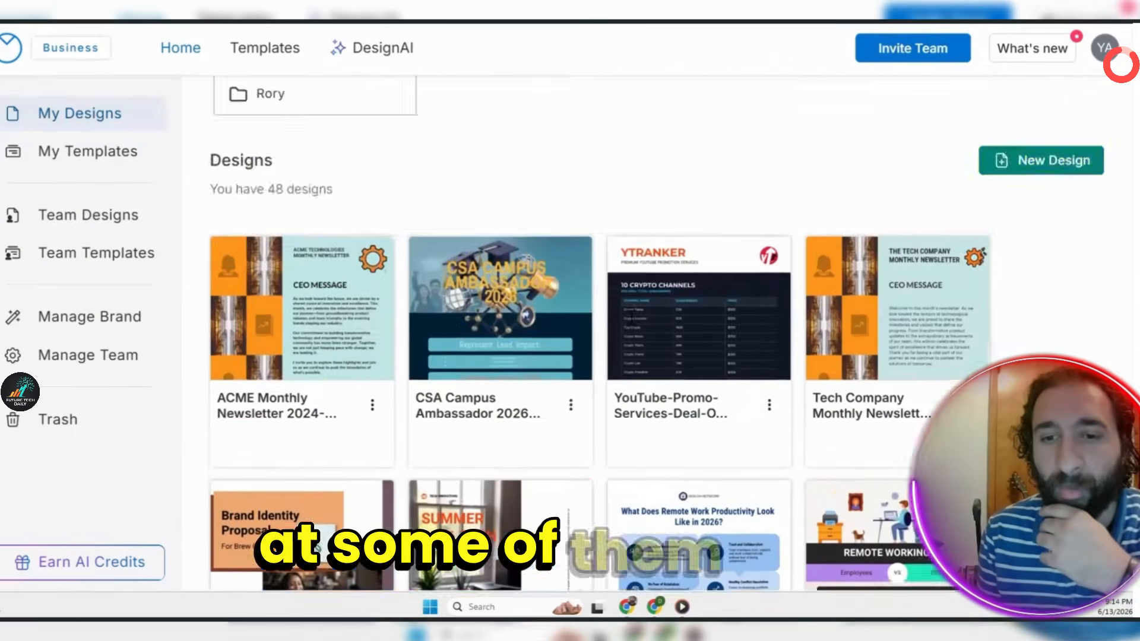
scroll(631, 318, up, 6)
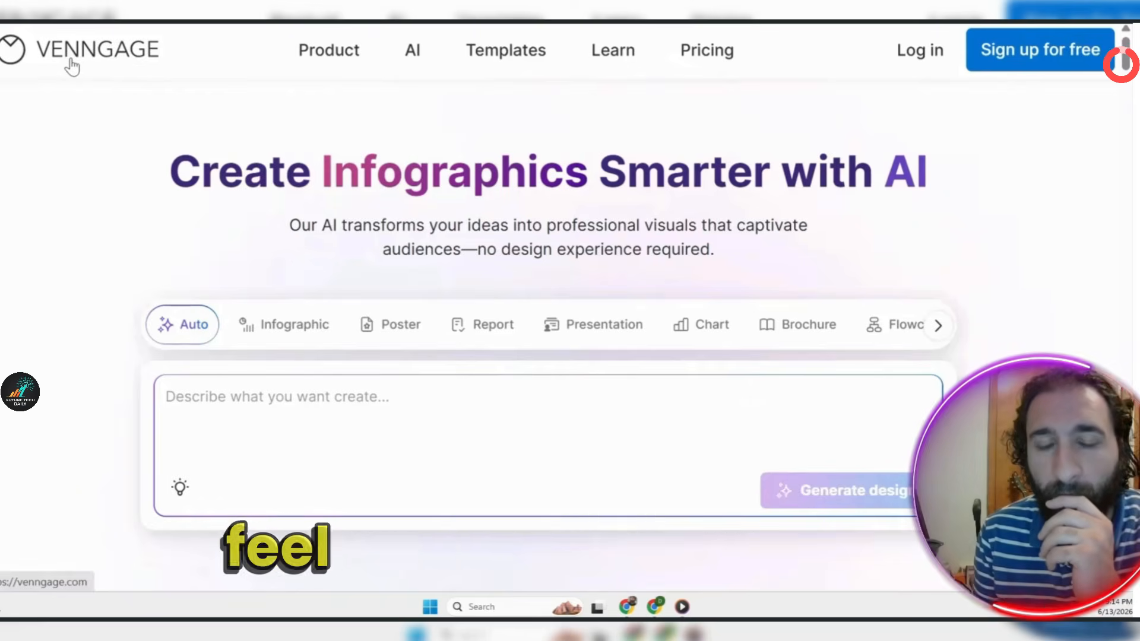
mouse_move(319, 76)
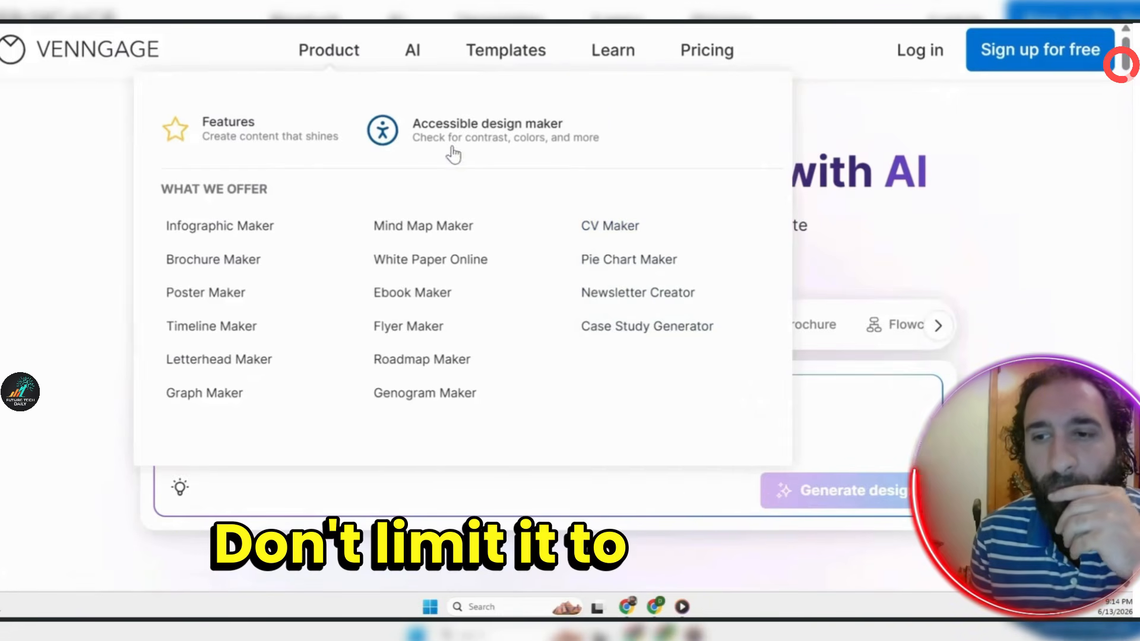
mouse_move(413, 50)
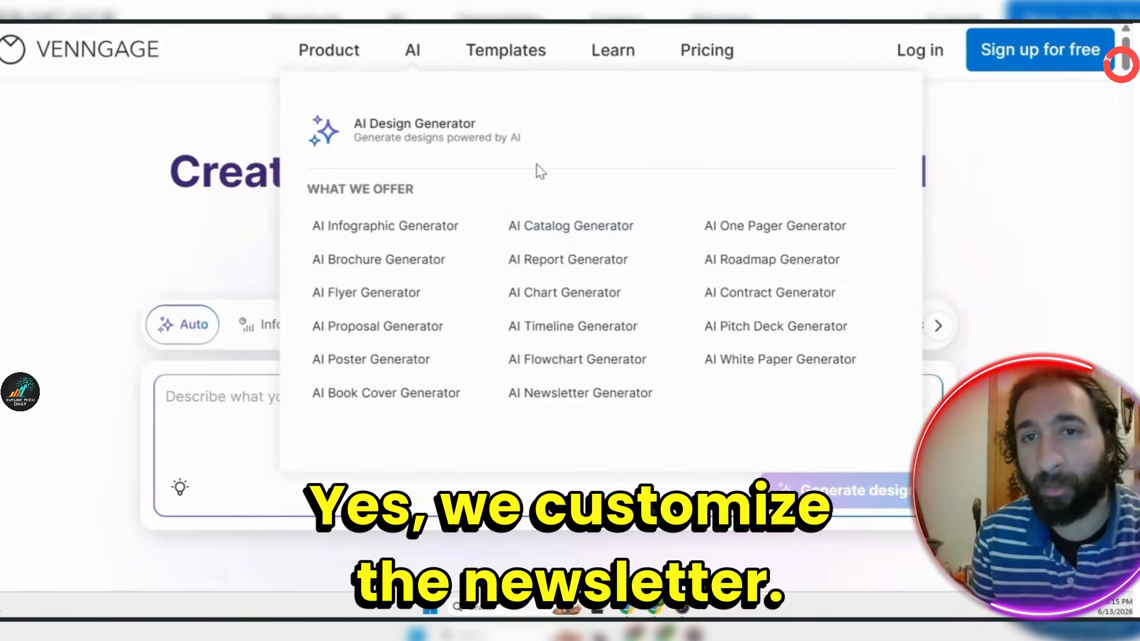
mouse_move(532, 51)
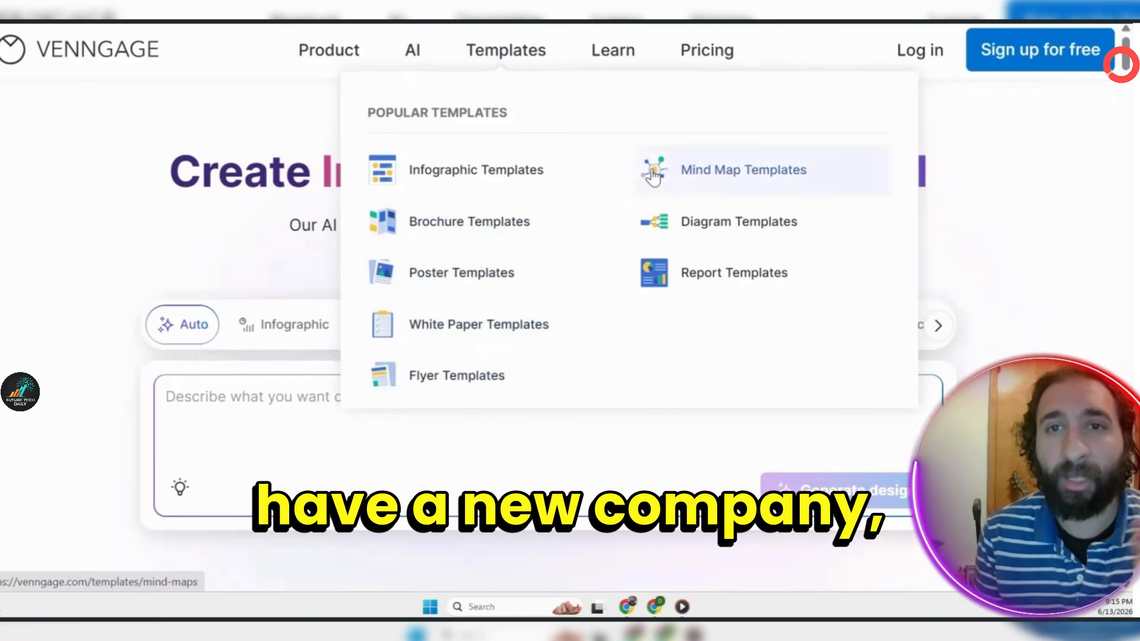
mouse_move(589, 45)
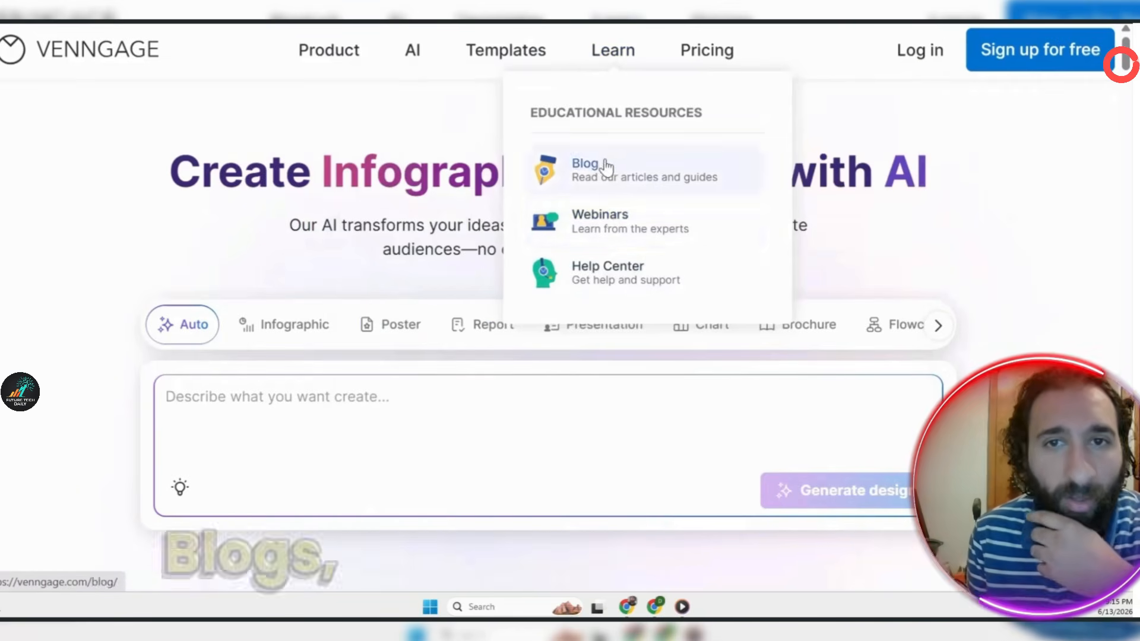
Open the Venngage plans page and compare the pricing and features of the Free, Premium, Business and Enterprise plans.
mouse_move(695, 62)
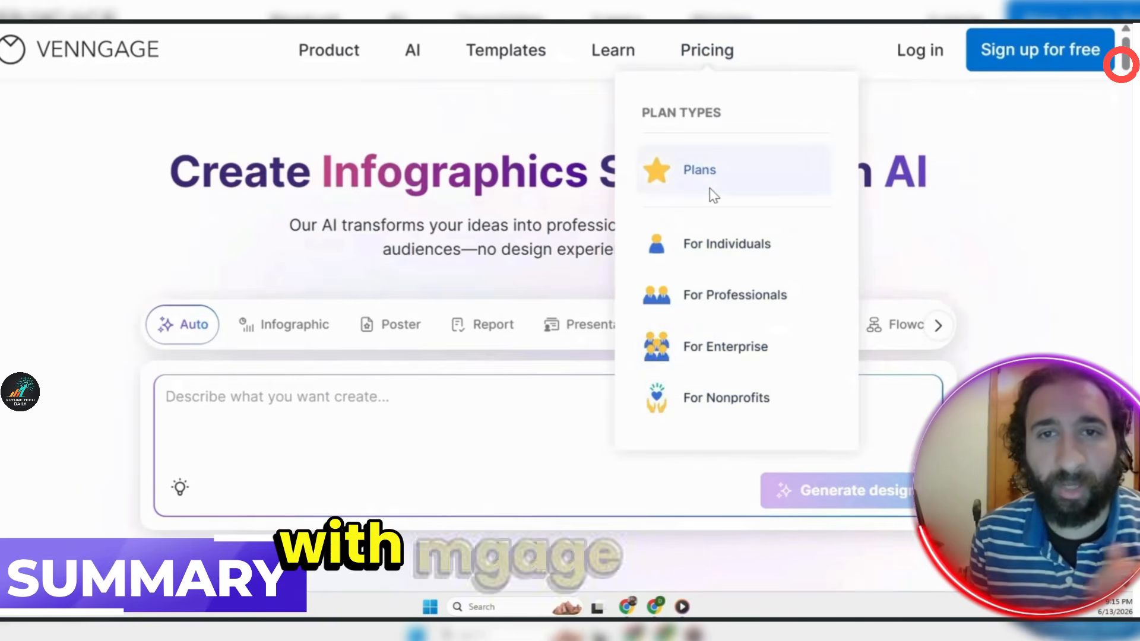
click(710, 196)
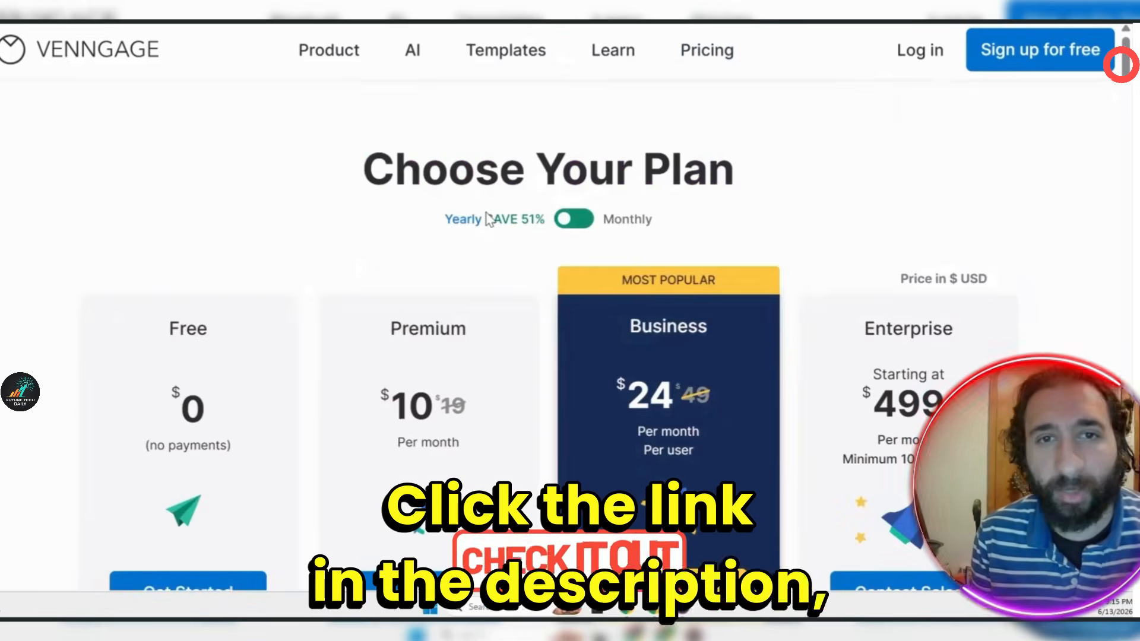
scroll(488, 220, down, 2)
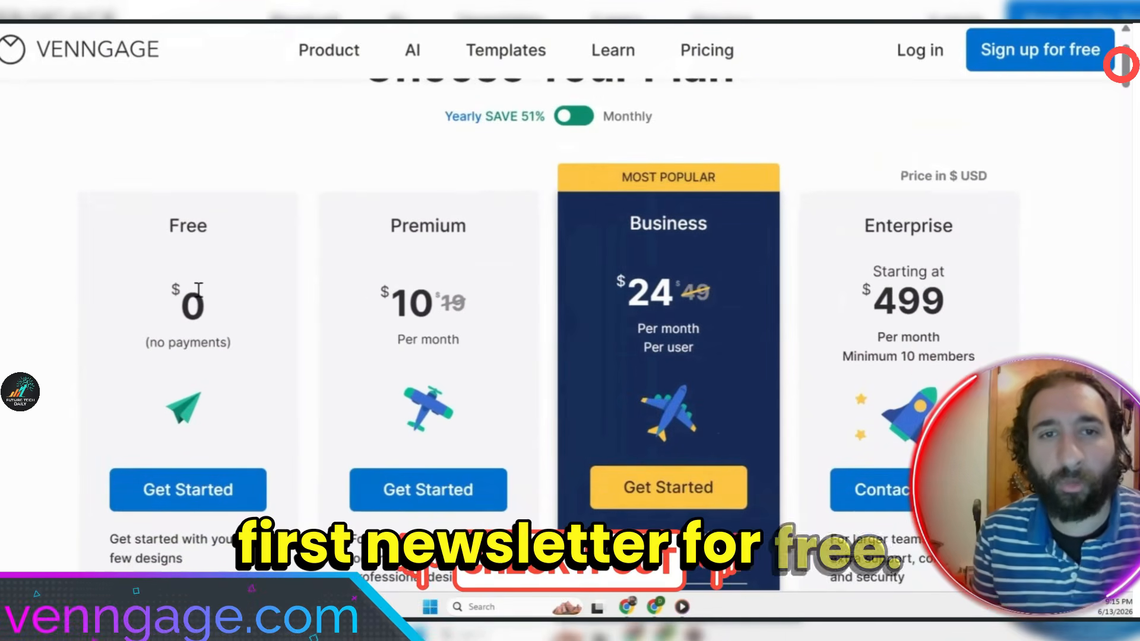
scroll(195, 287, up, 1)
scroll(196, 286, down, 5)
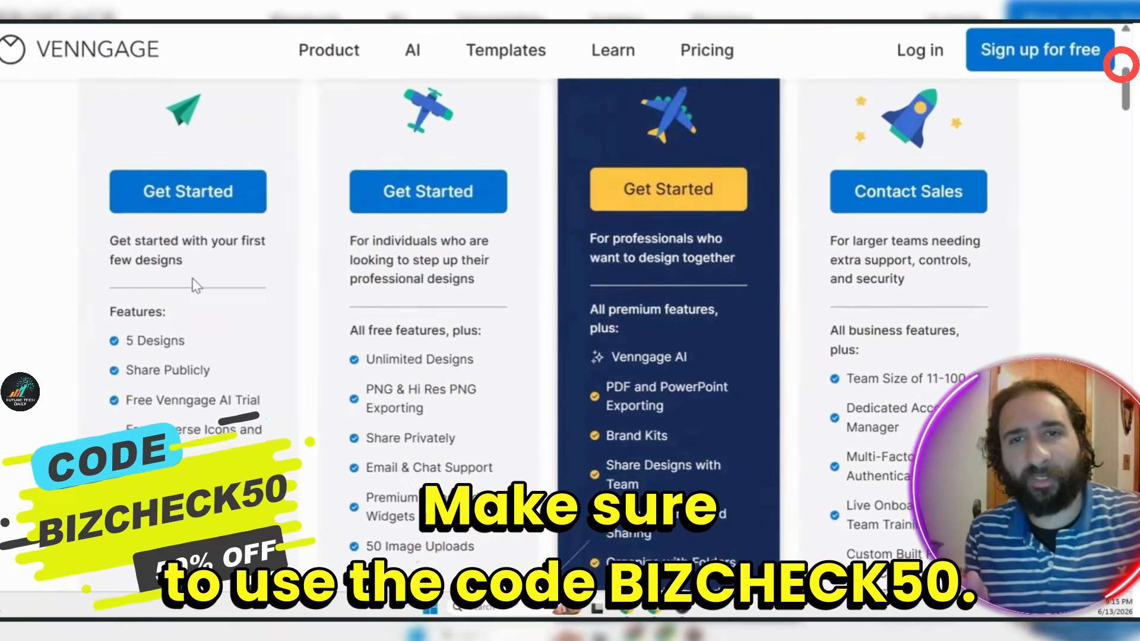
scroll(196, 287, up, 5)
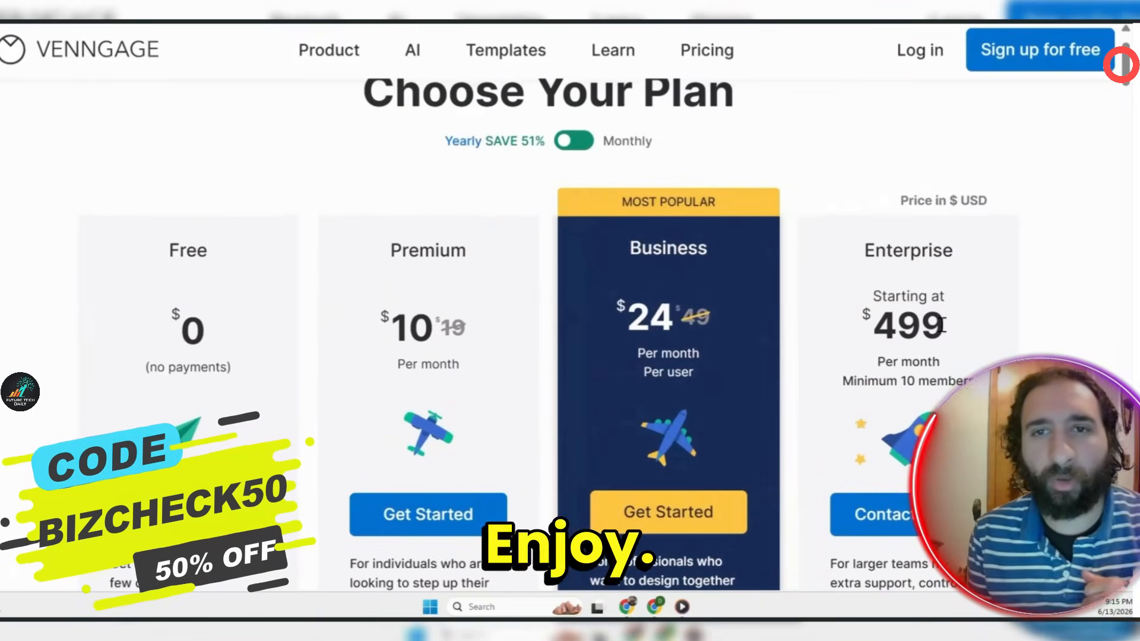
scroll(896, 415, down, 9)
scroll(897, 414, up, 7)
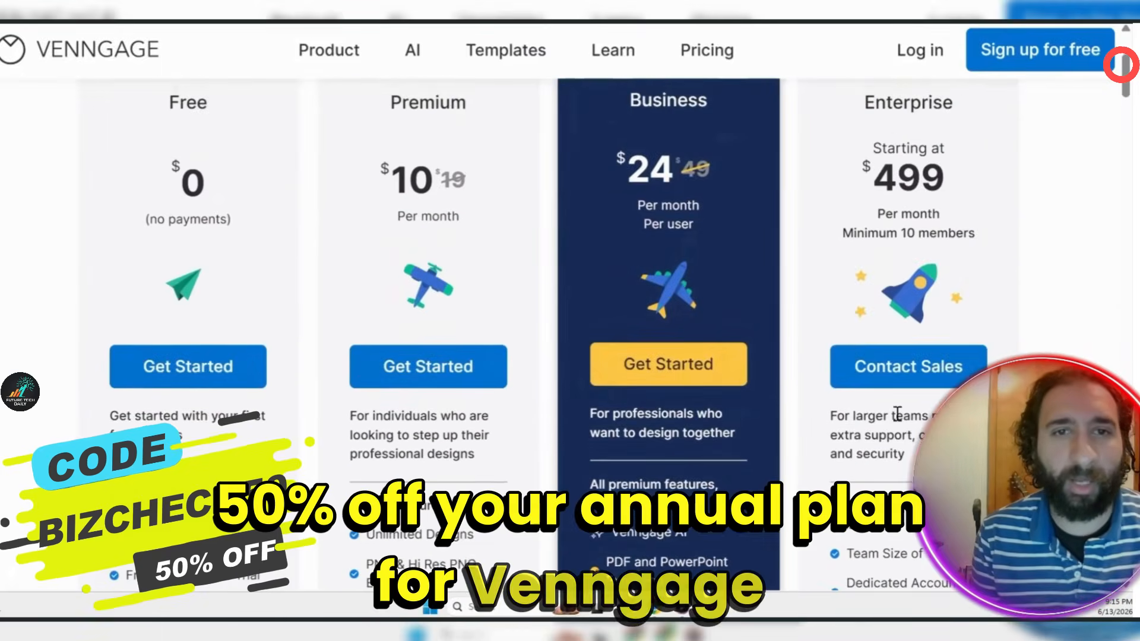
scroll(897, 414, up, 4)
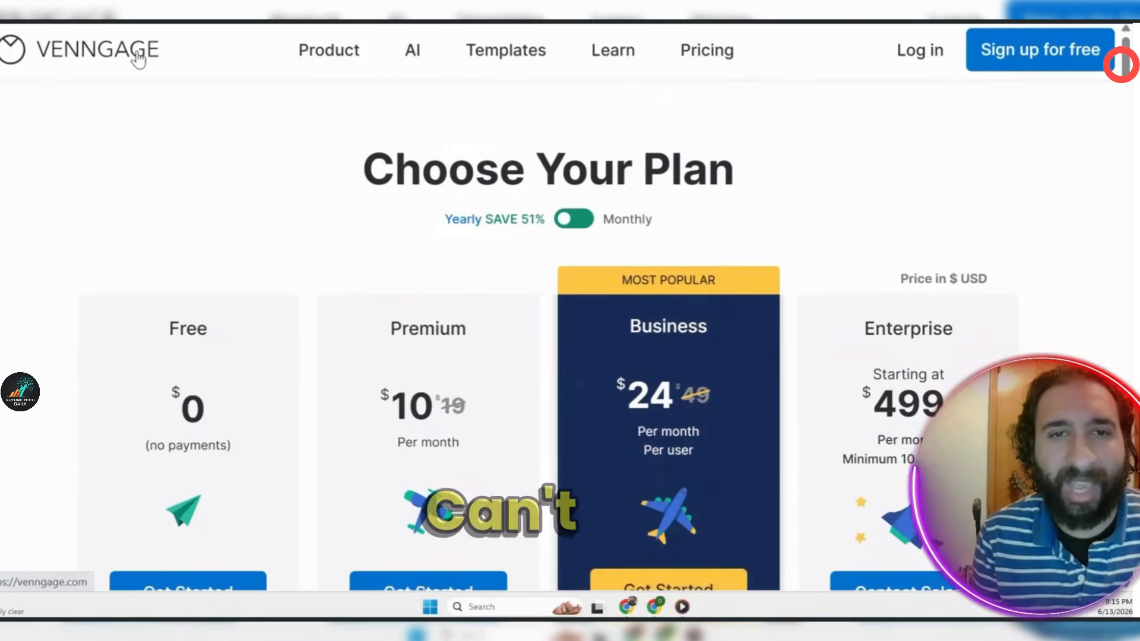
Return to the Venngage homepage and look over its AI-powered design tools section.
click(138, 53)
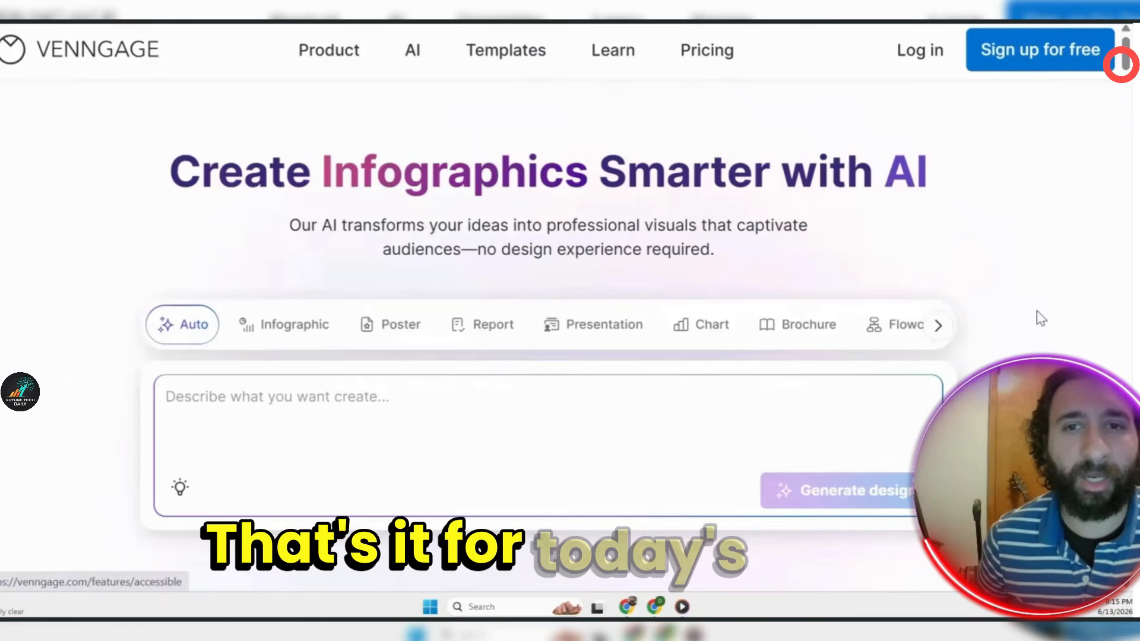
scroll(924, 247, down, 10)
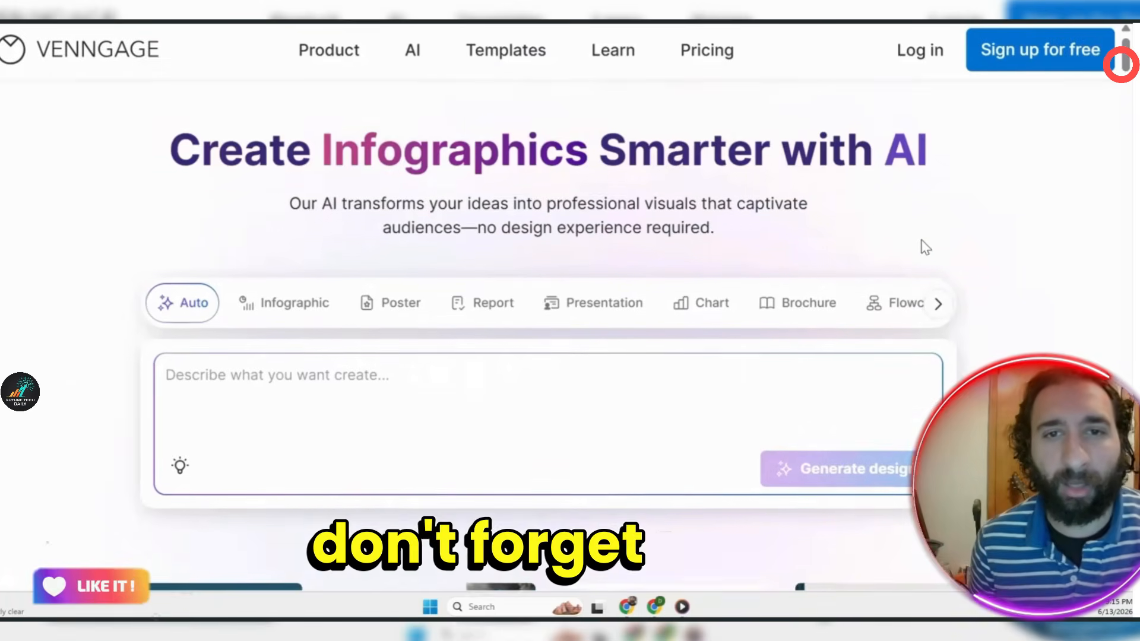
scroll(923, 247, down, 10)
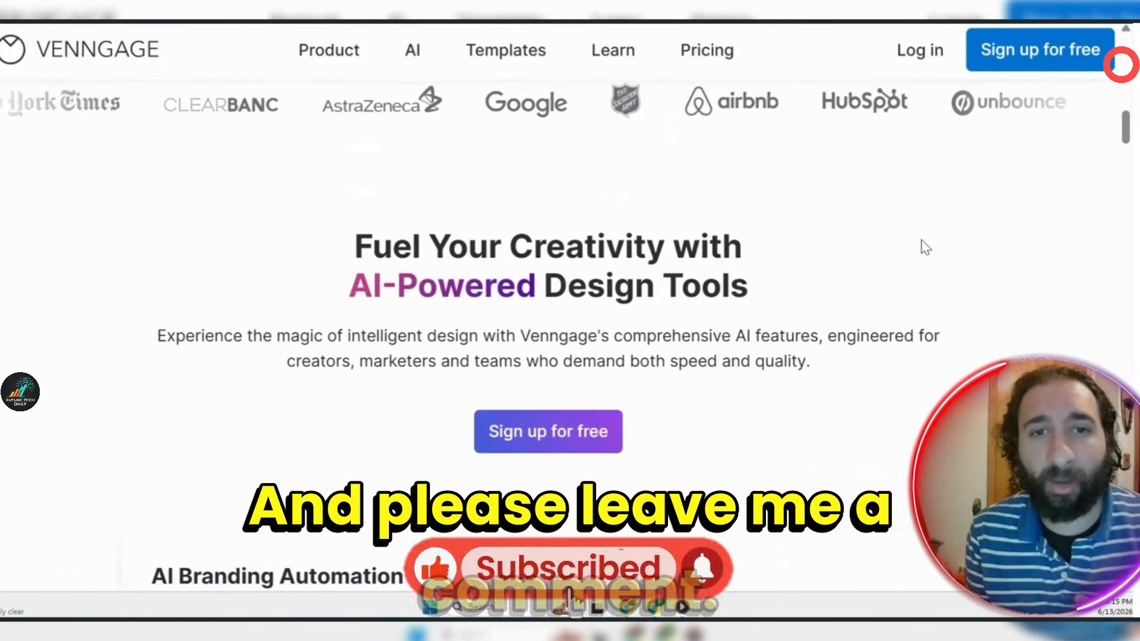
scroll(926, 247, up, 15)
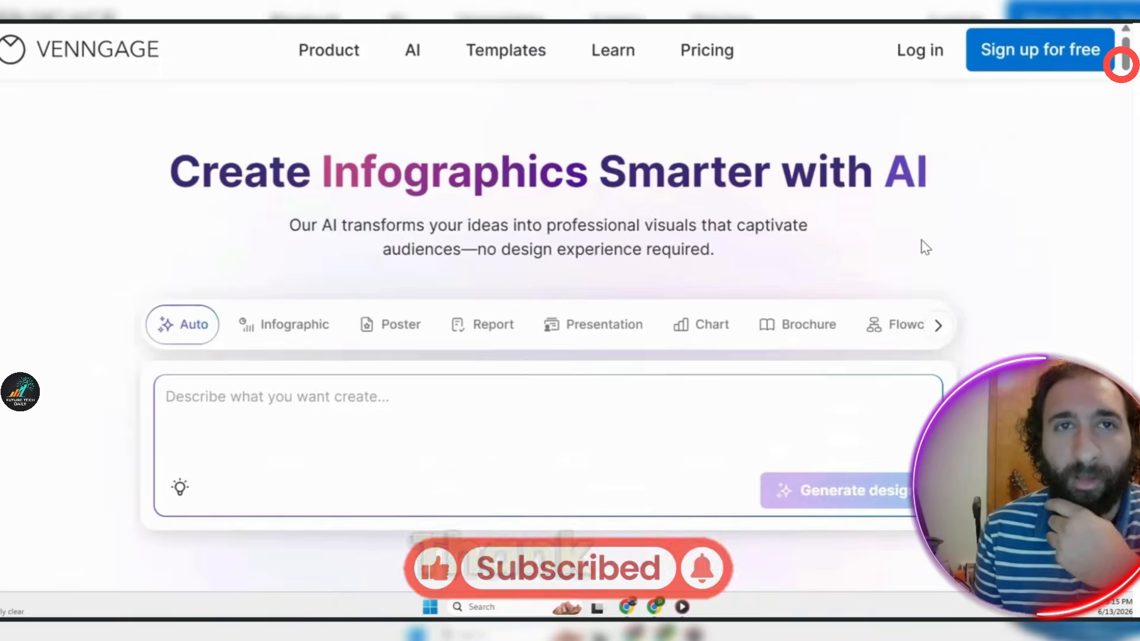